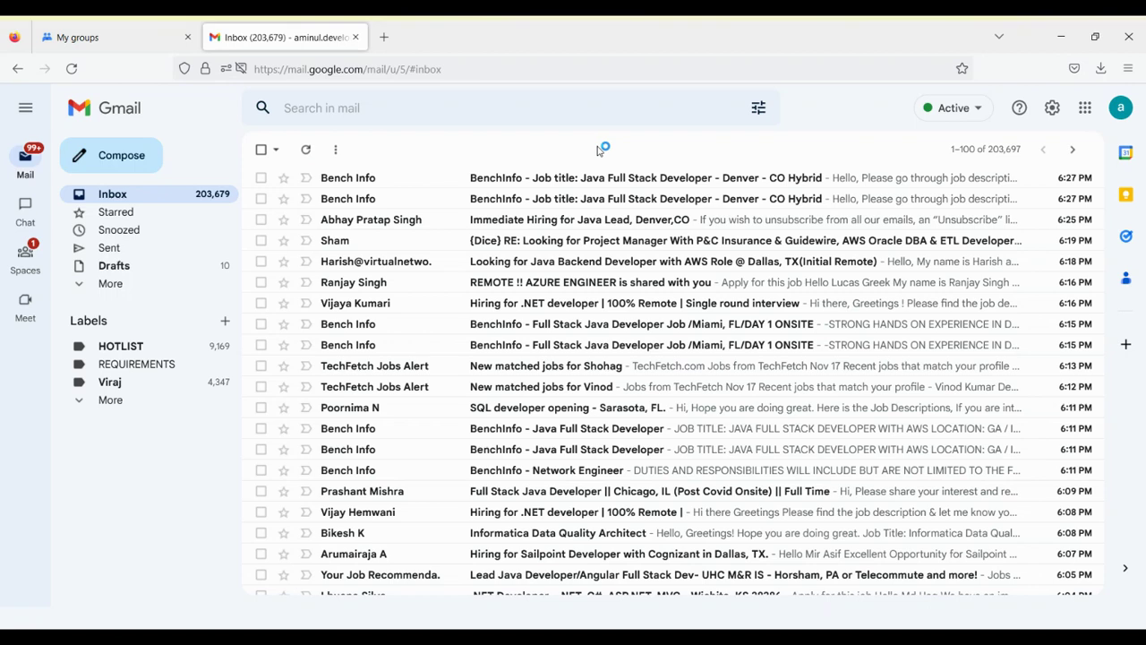
# Step: Select the full My groups list of 29 groups, through USStaffing_requirments
pyautogui.click(113, 27)
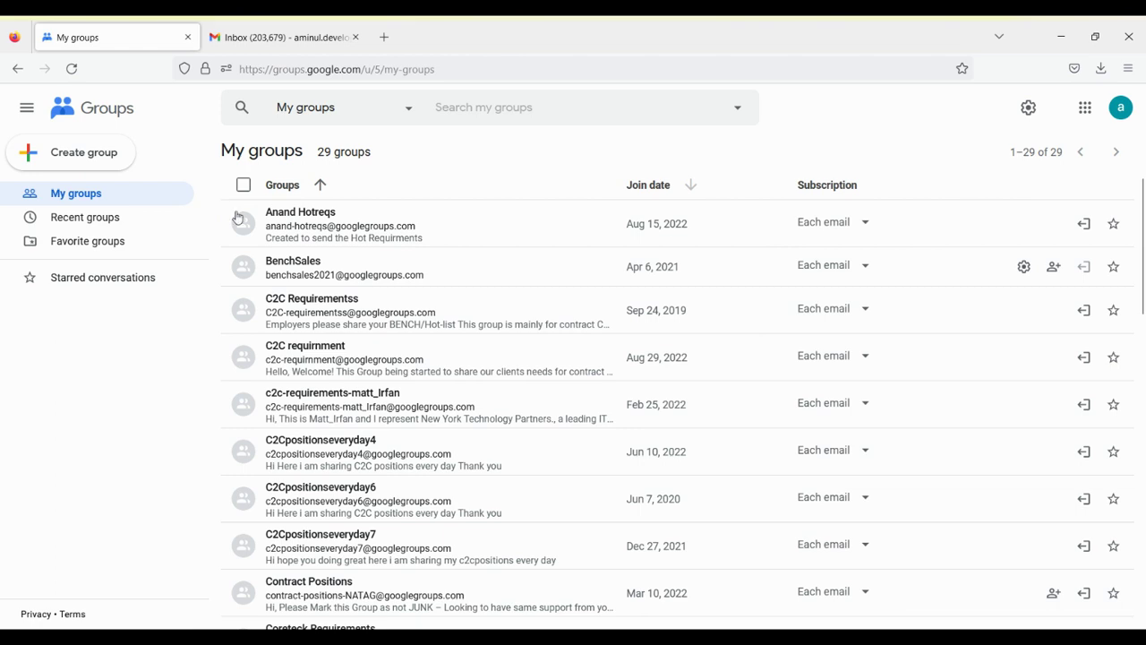
pyautogui.moveTo(241, 223); pyautogui.dragTo(465, 581)
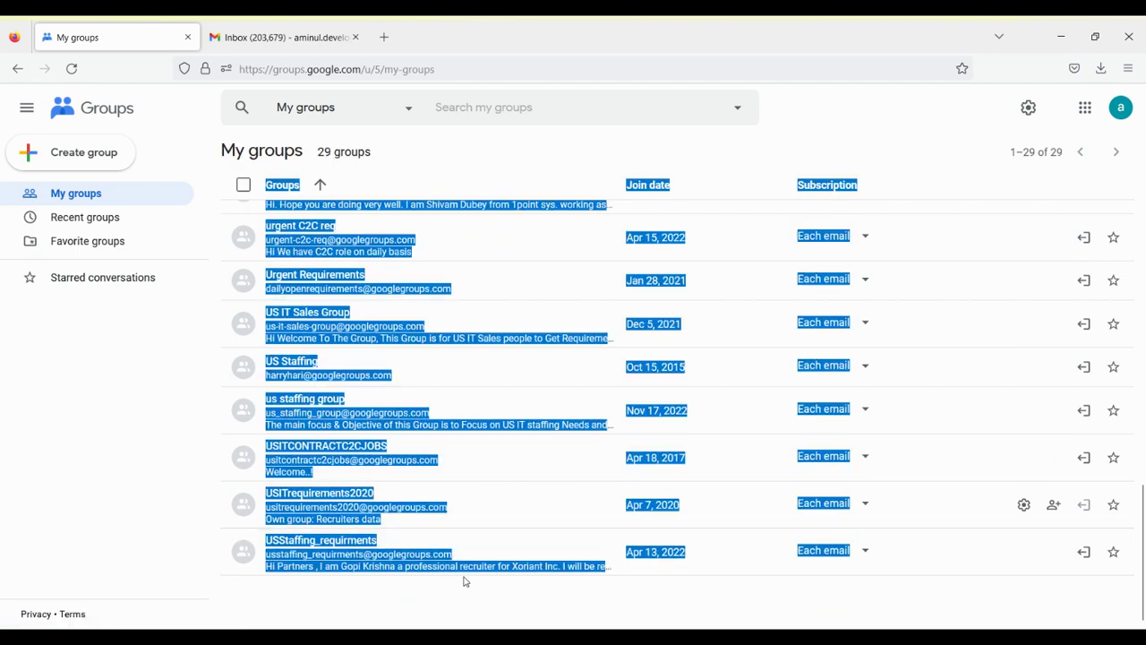
# Step: Search Google for 'extract emails' and open email-checker.net's Email Extractor tool
pyautogui.click(384, 37)
pyautogui.write('google.com/')
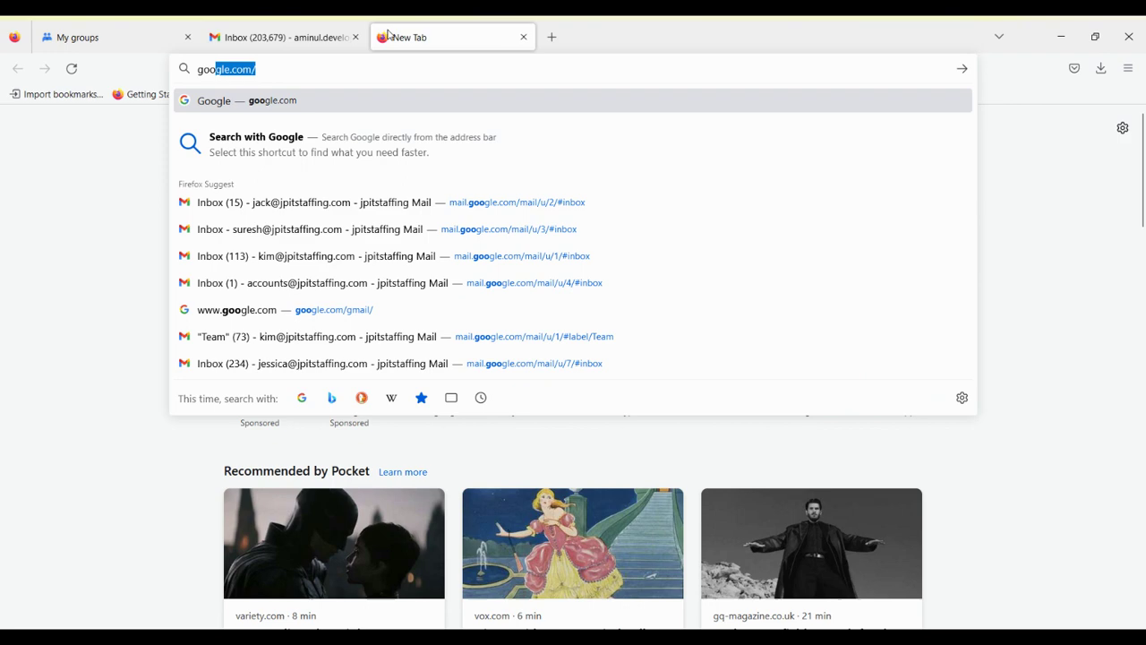
pyautogui.press('Return')
pyautogui.write('extr')
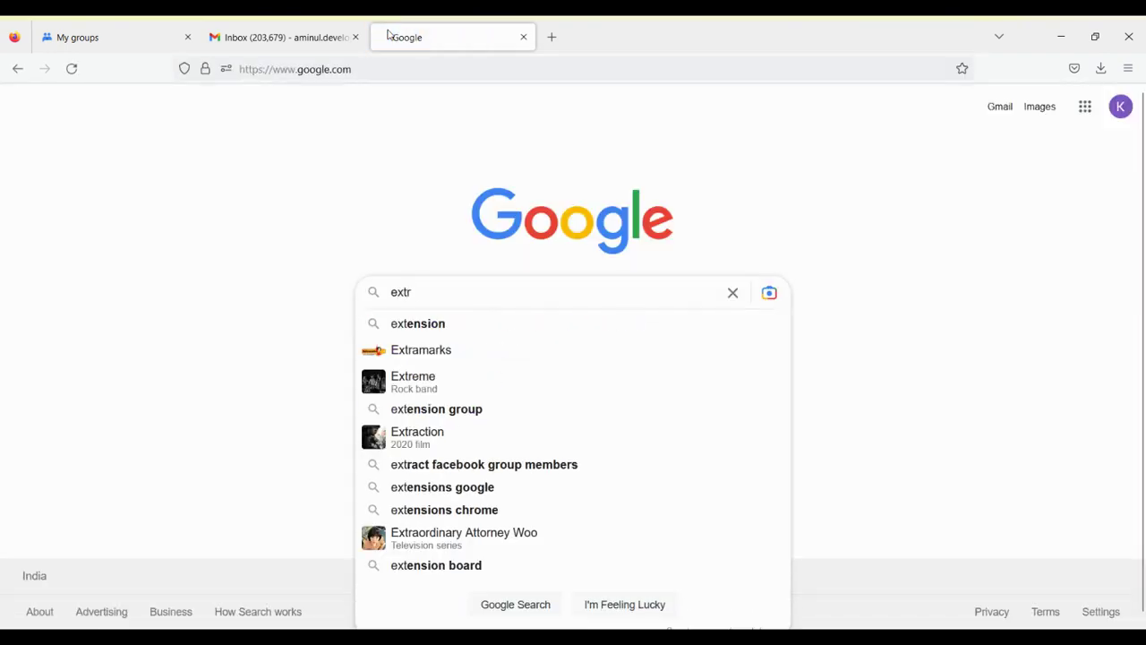
pyautogui.write('act ')
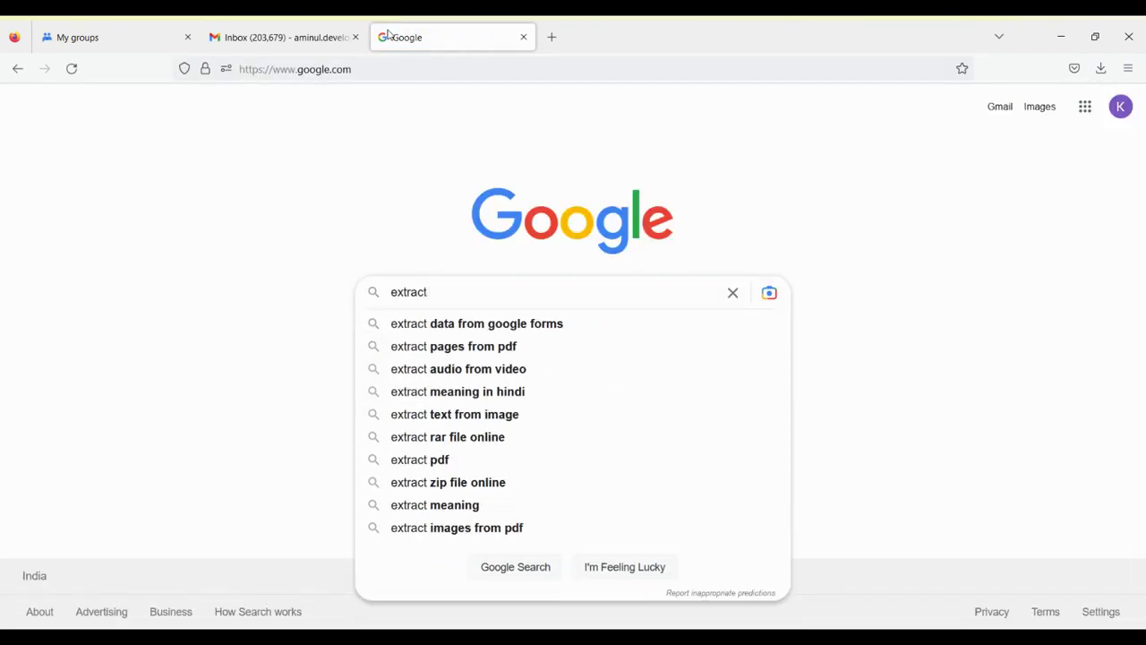
pyautogui.write('emails')
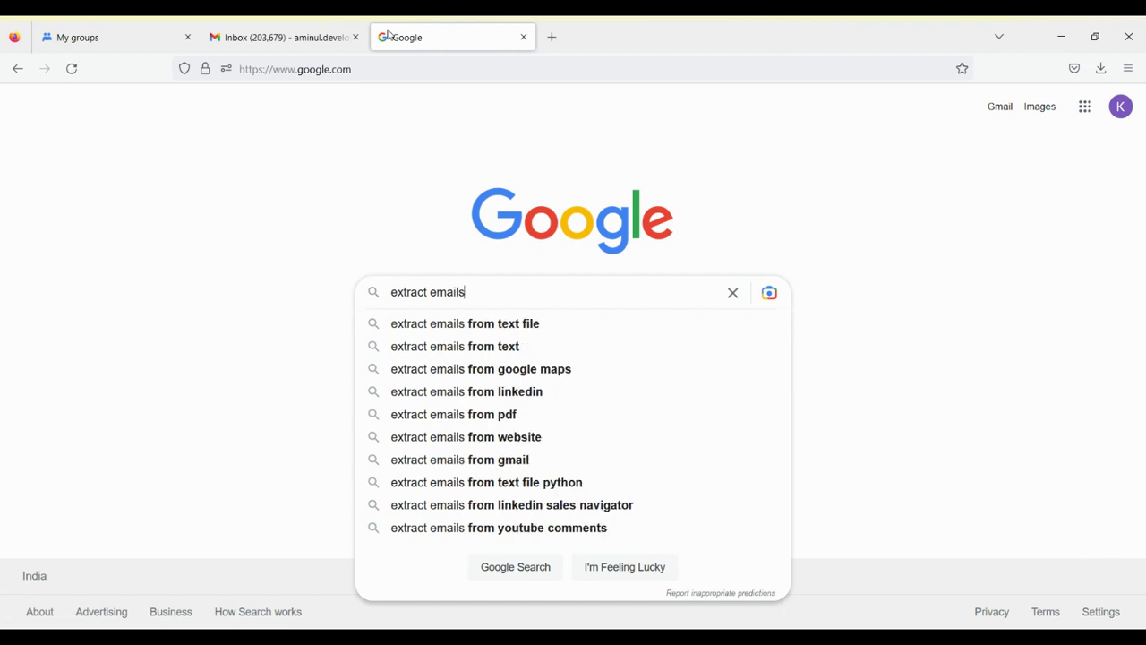
pyautogui.press('Return')
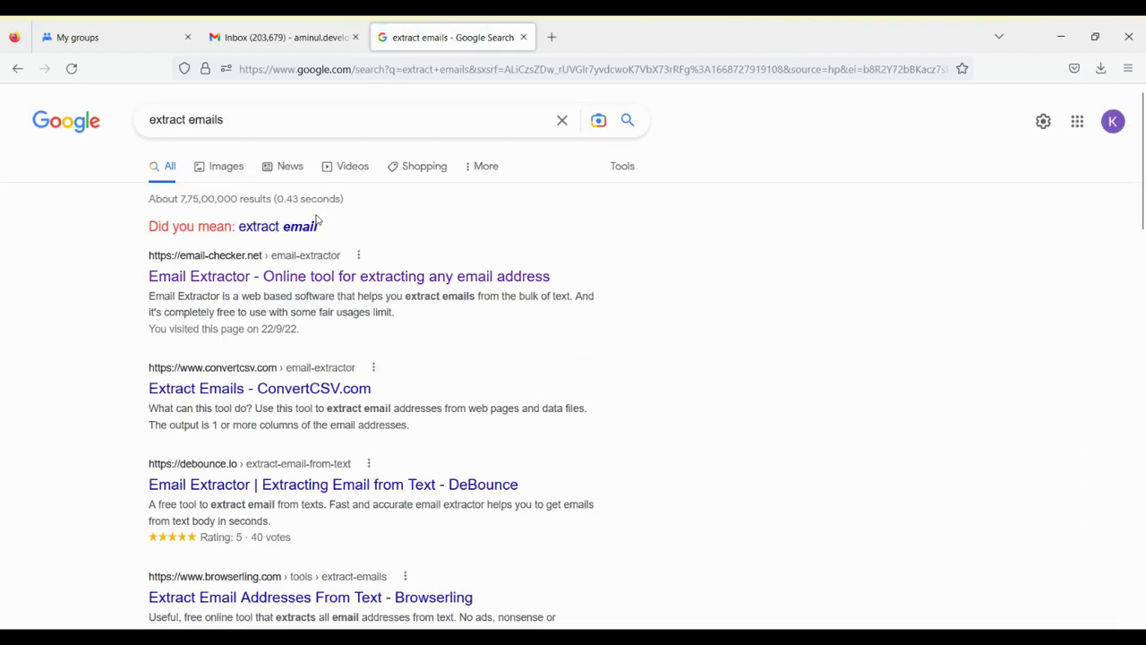
pyautogui.click(300, 278)
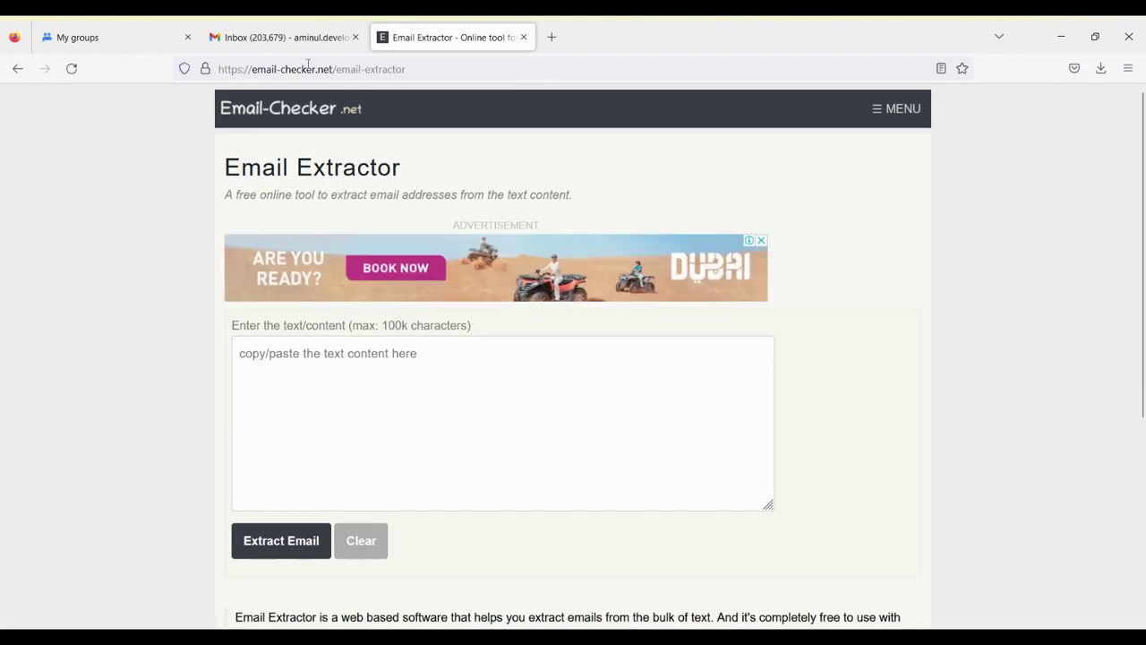
# Step: Paste the group list into Email Extractor, extract and select the googlegroups.com addresses, then return to Gmail
pyautogui.click(396, 393)
pyautogui.hotkey('ctrl', 'v')
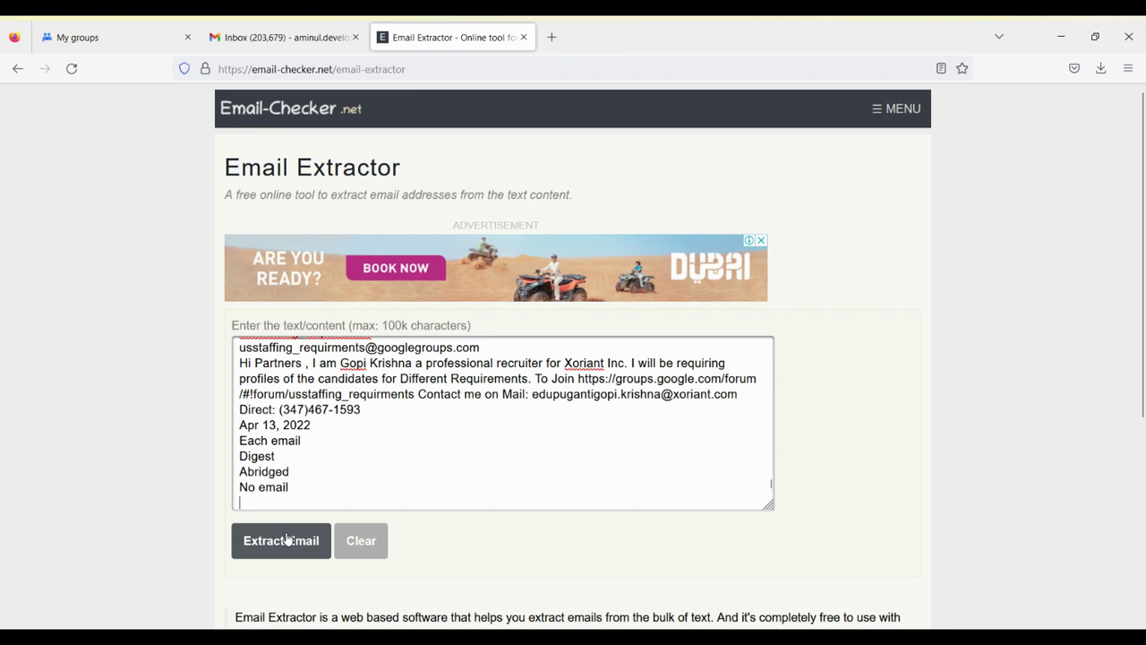
pyautogui.click(287, 540)
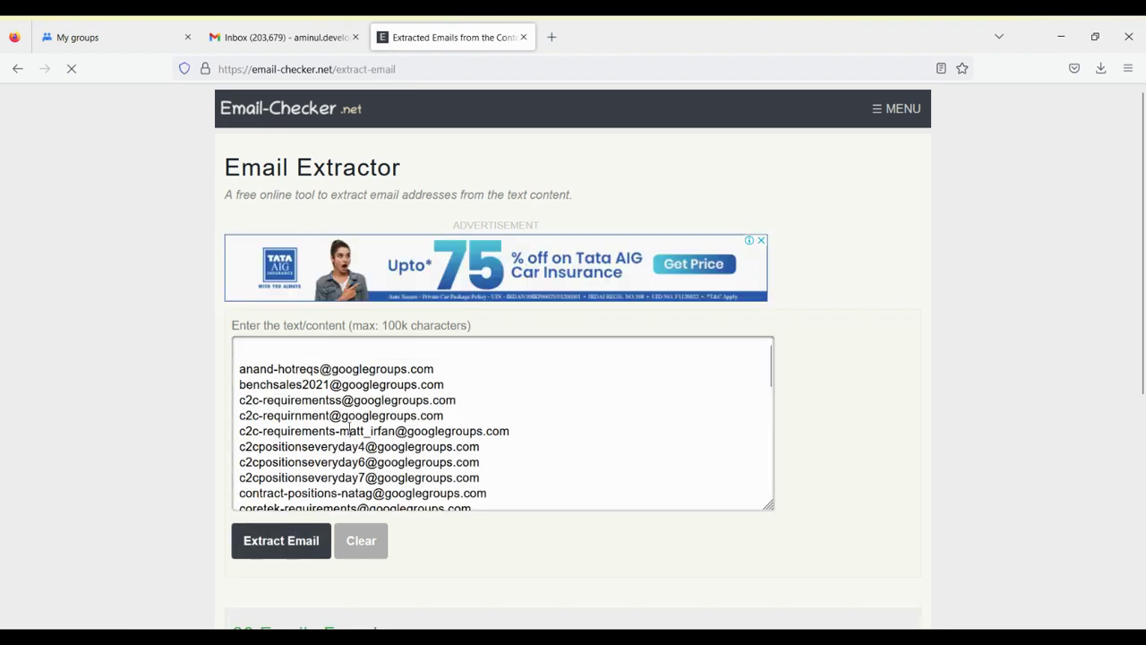
pyautogui.hotkey('ctrl', 'a')
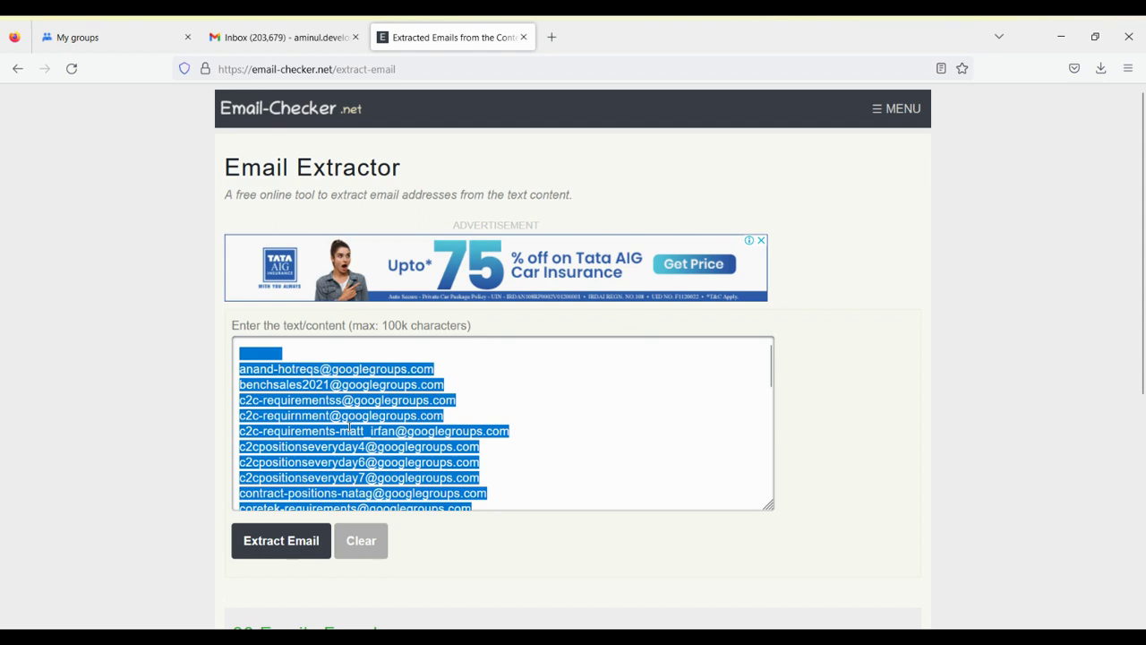
pyautogui.click(340, 25)
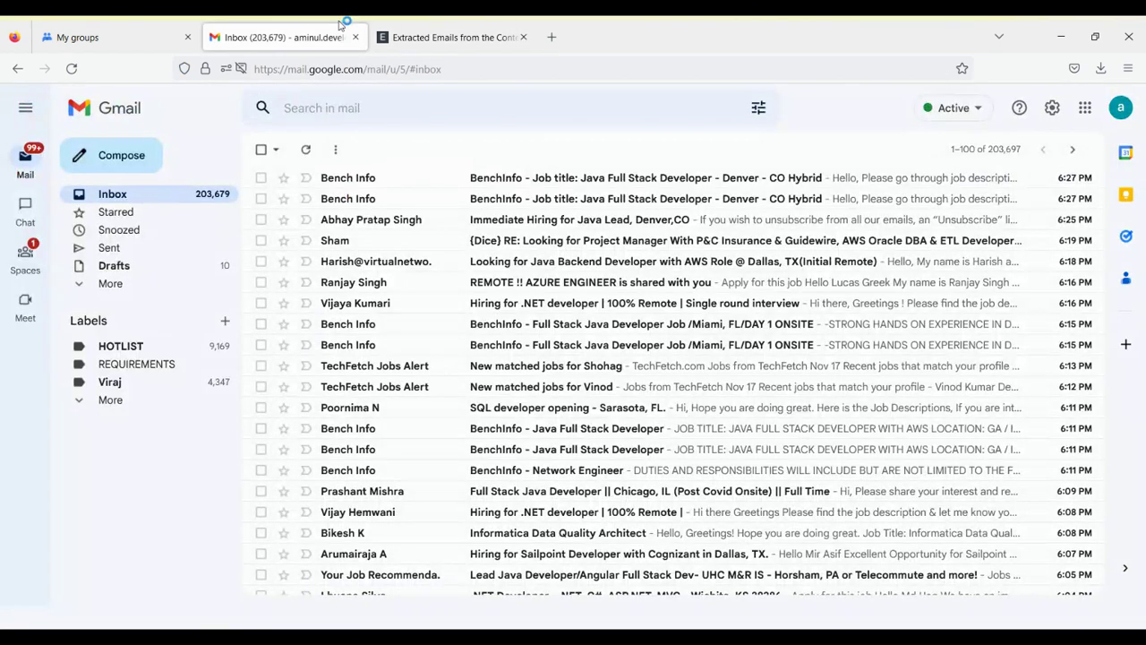
# Step: Start a new message with the extracted googlegroups.com addresses pasted into Bcc, showing one plus 29 more
pyautogui.click(137, 148)
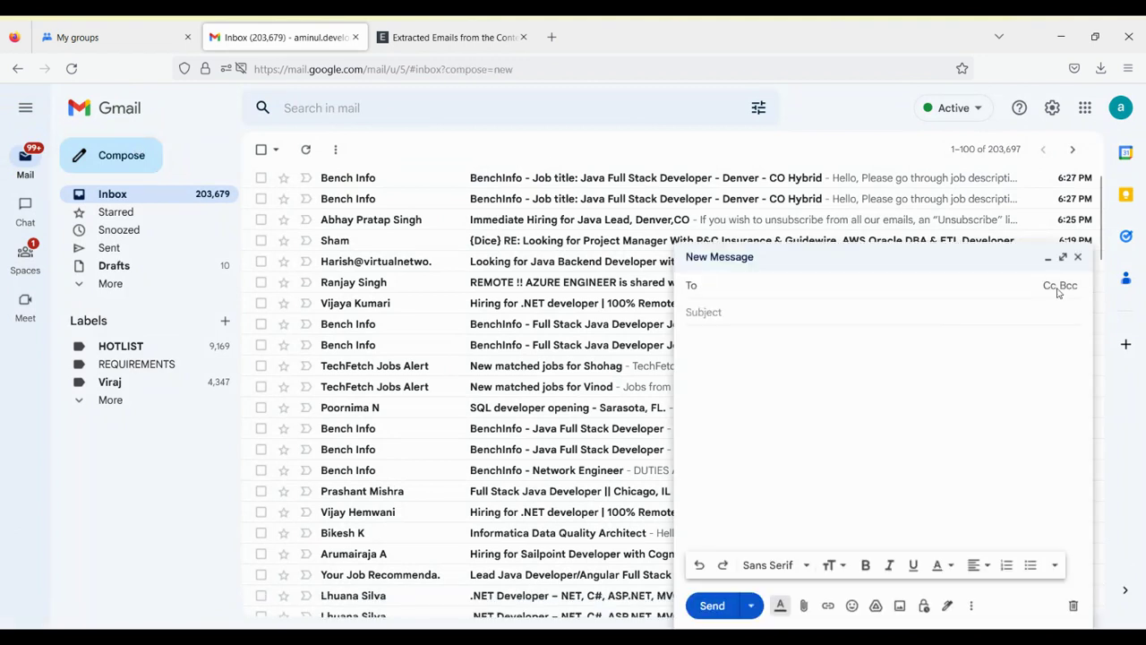
pyautogui.click(1070, 286)
pyautogui.hotkey('ctrl', 'v')
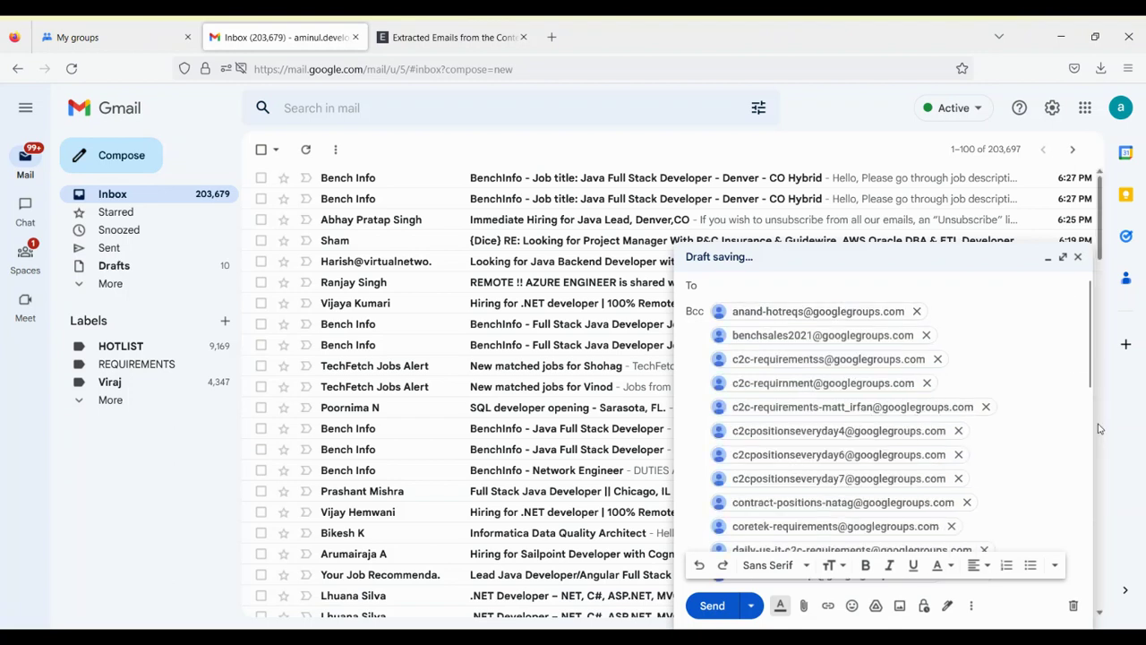
pyautogui.moveTo(1079, 356); pyautogui.dragTo(1080, 518)
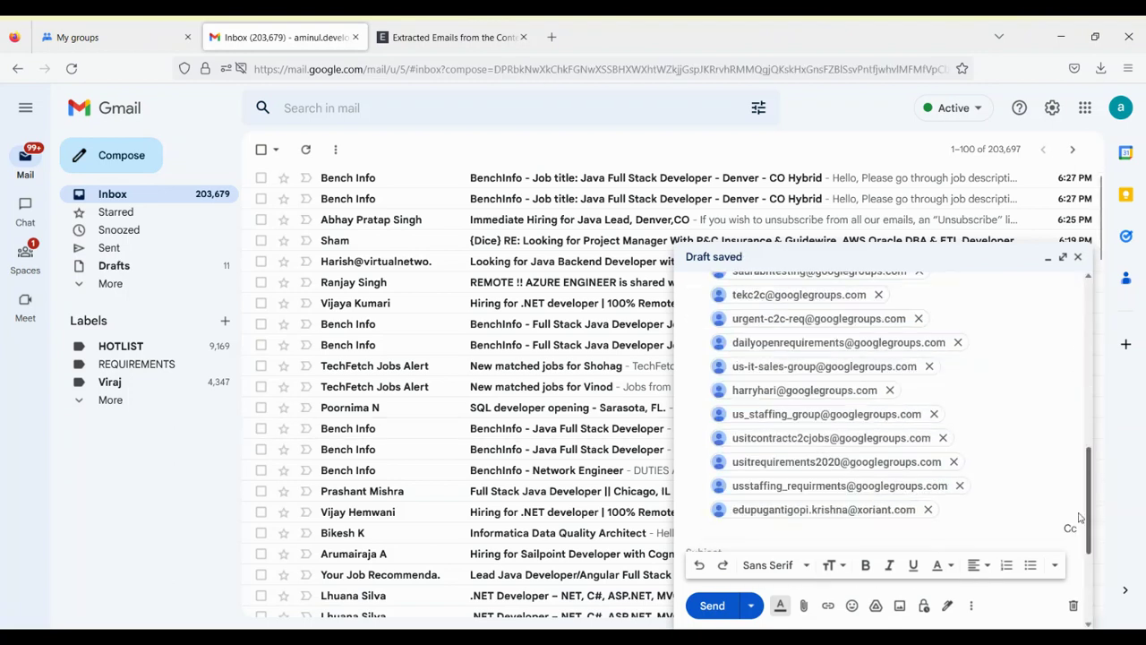
pyautogui.scroll(-3, 1079, 518)
pyautogui.click(801, 488)
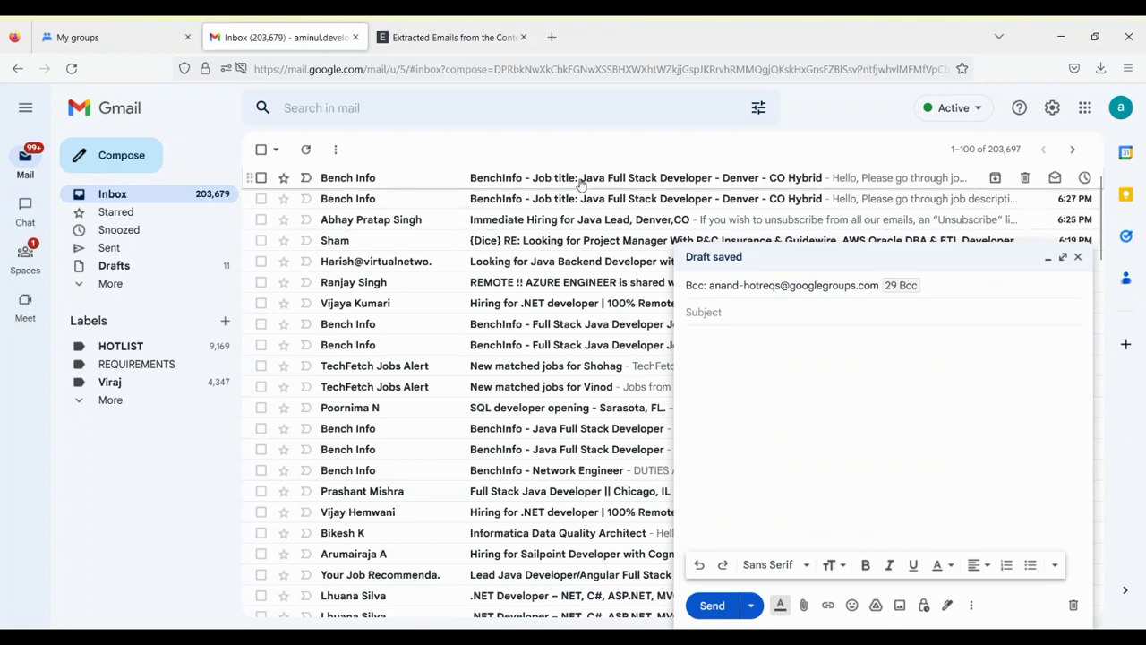
# Step: Open the SQL developer email, paste its subject into the draft, and select its opening lines
pyautogui.click(515, 419)
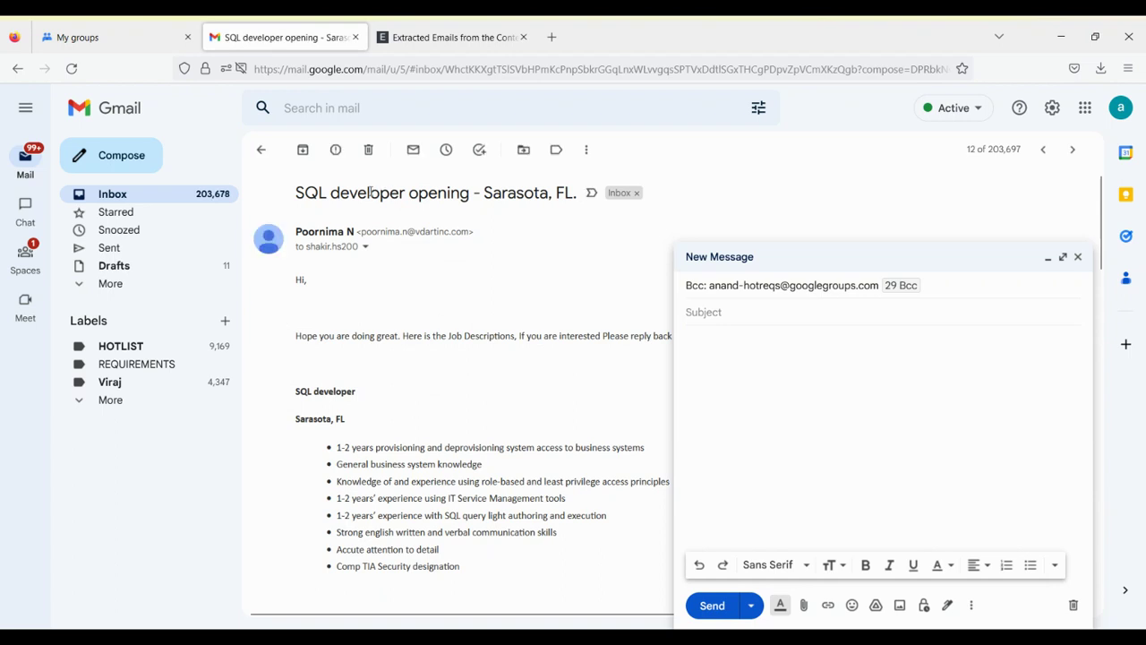
pyautogui.tripleClick(370, 193)
pyautogui.hotkey('ctrl', 'c')
pyautogui.click(785, 316)
pyautogui.hotkey('ctrl', 'v')
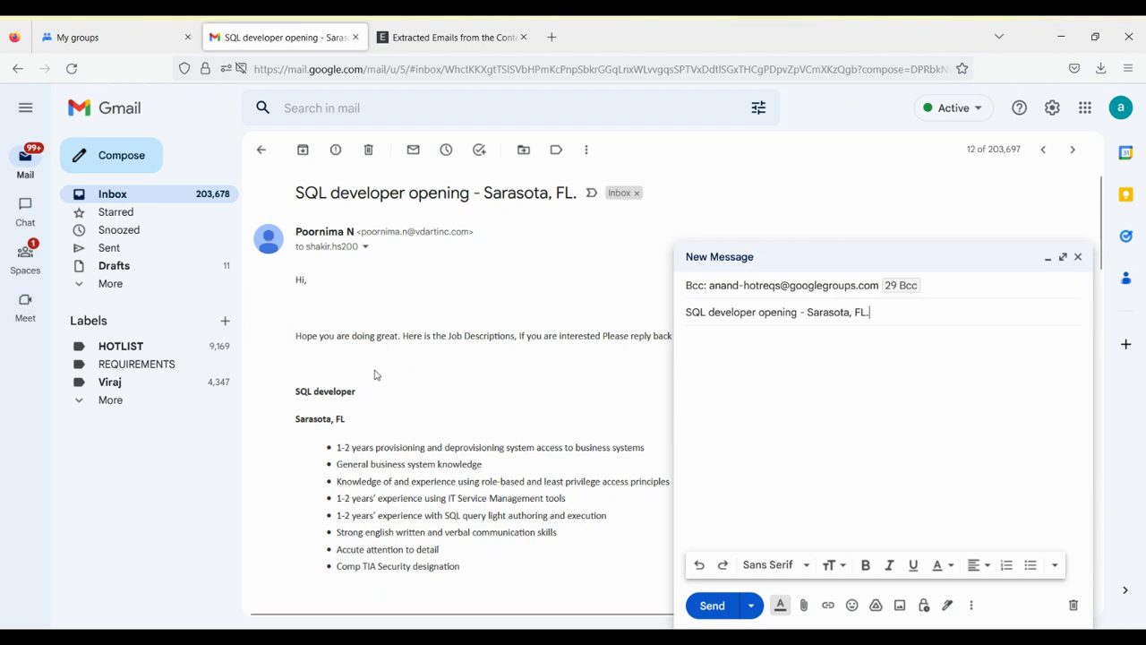
pyautogui.doubleClick(328, 336)
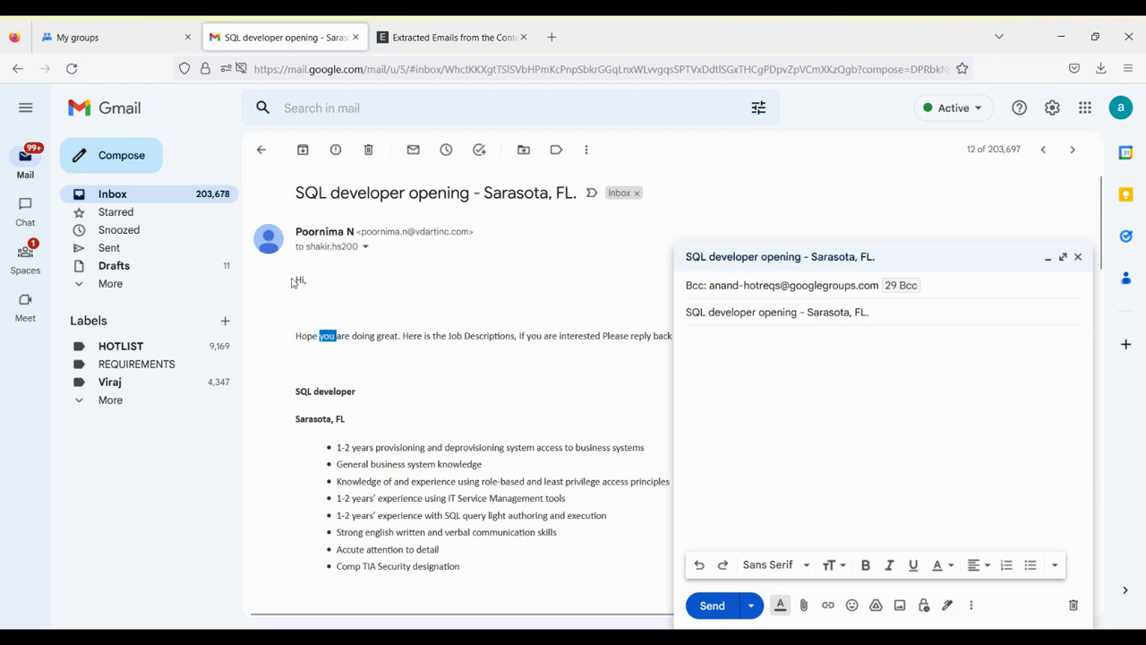
pyautogui.moveTo(298, 278); pyautogui.dragTo(349, 399)
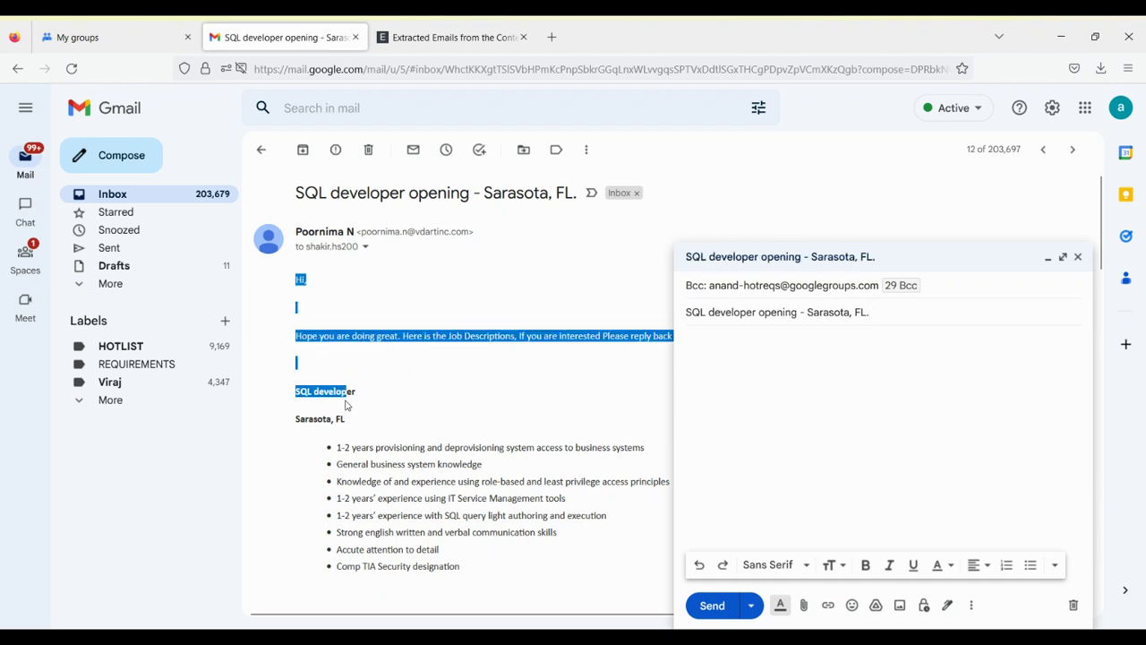
# Step: Replace the subject with 'Are you dealing with Direct client?' and paste that line into the body
pyautogui.click(799, 326)
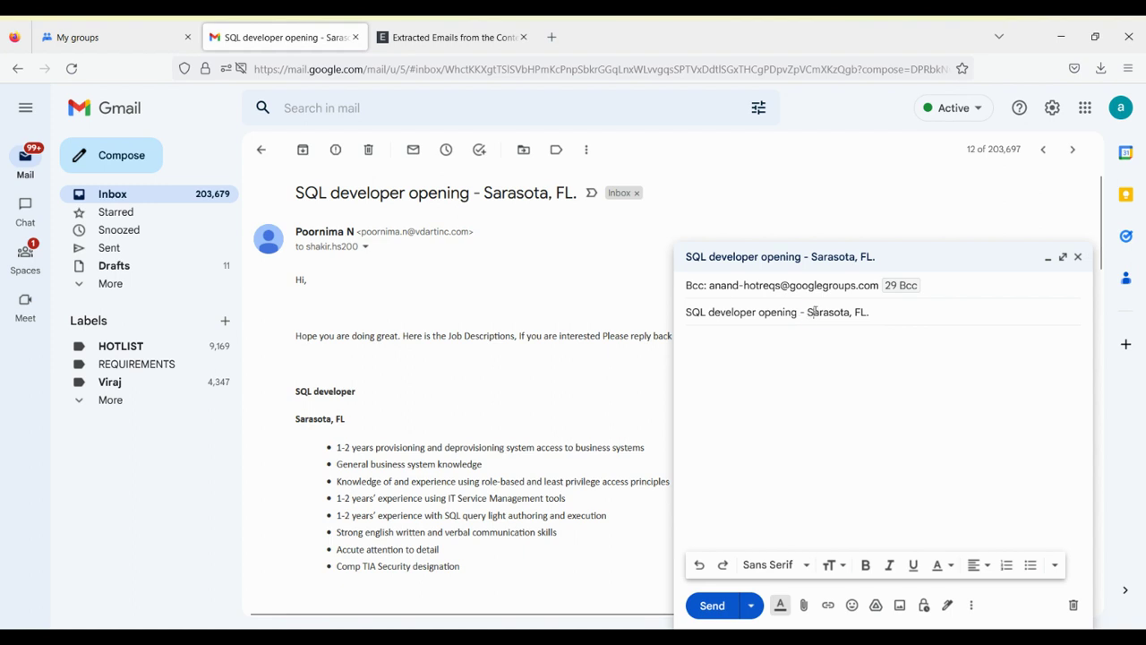
pyautogui.tripleClick(815, 312)
pyautogui.write('Ar')
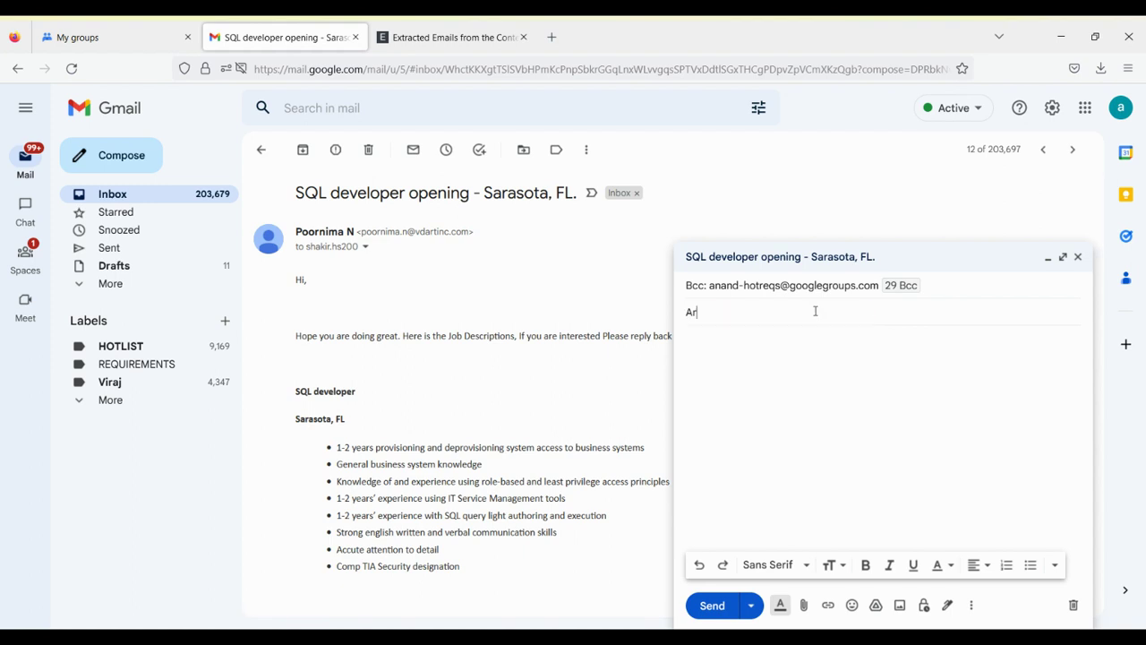
pyautogui.write('e you dealing with Dire')
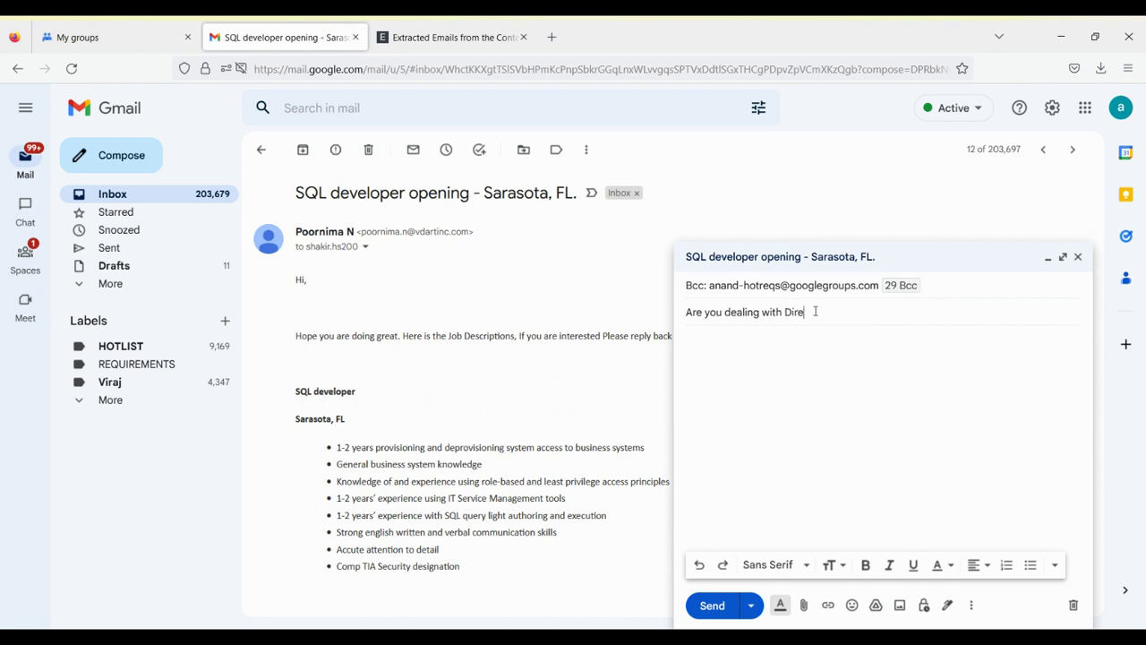
pyautogui.write('ct client?')
pyautogui.hotkey('ctrl', 'a')
pyautogui.hotkey('ctrl', 'c')
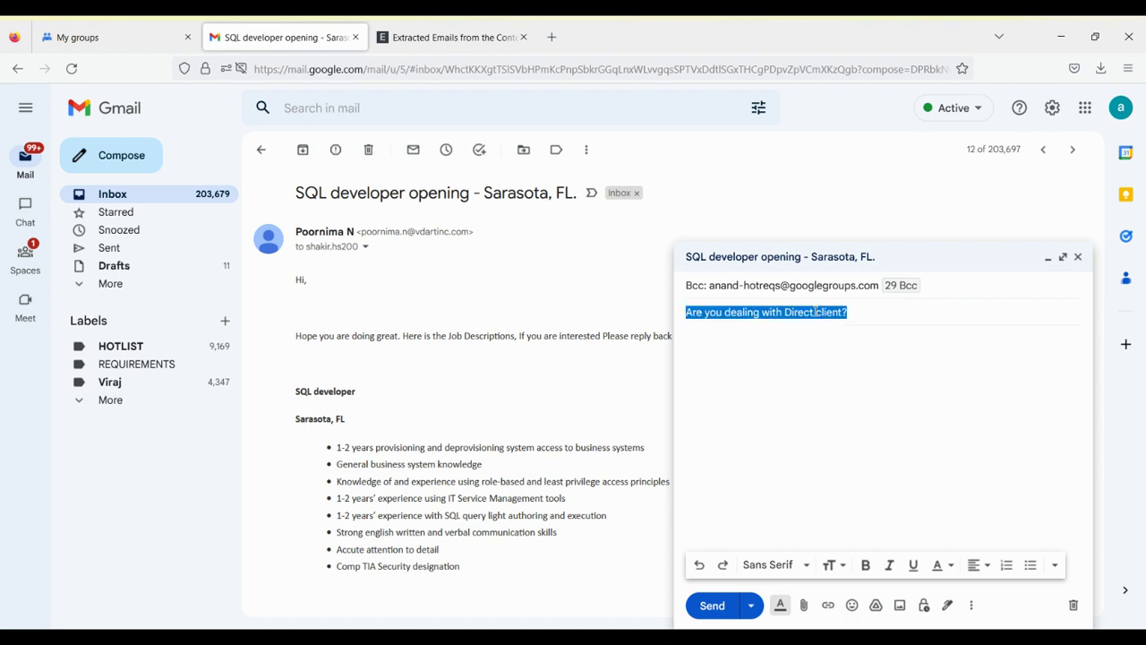
pyautogui.press('Tab')
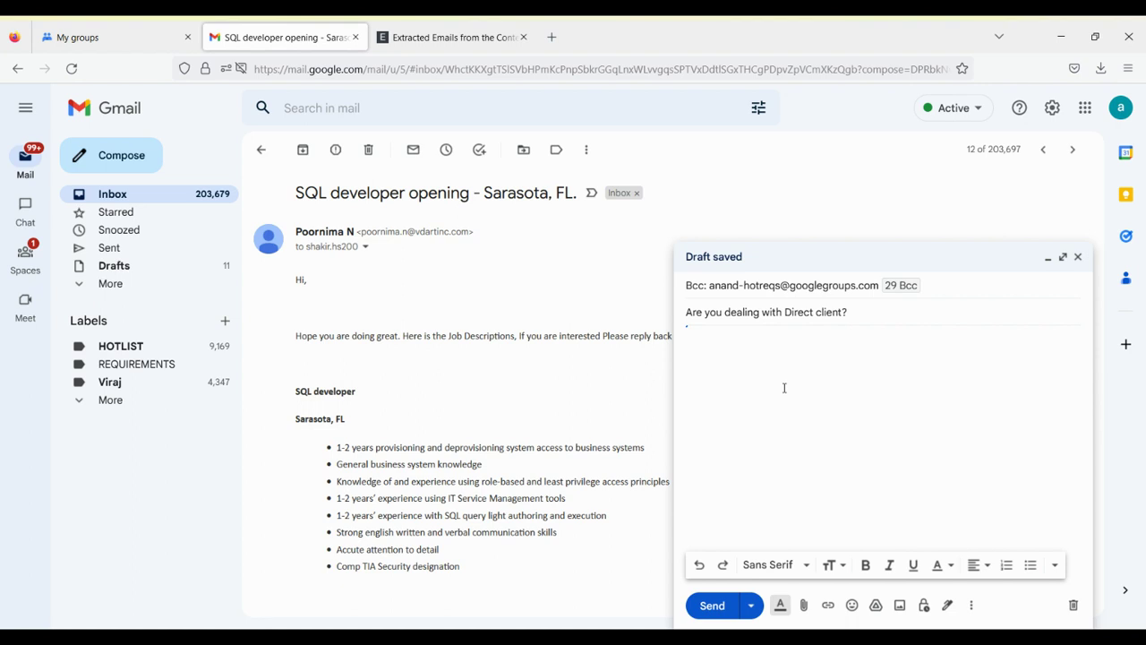
pyautogui.hotkey('ctrl', 'v')
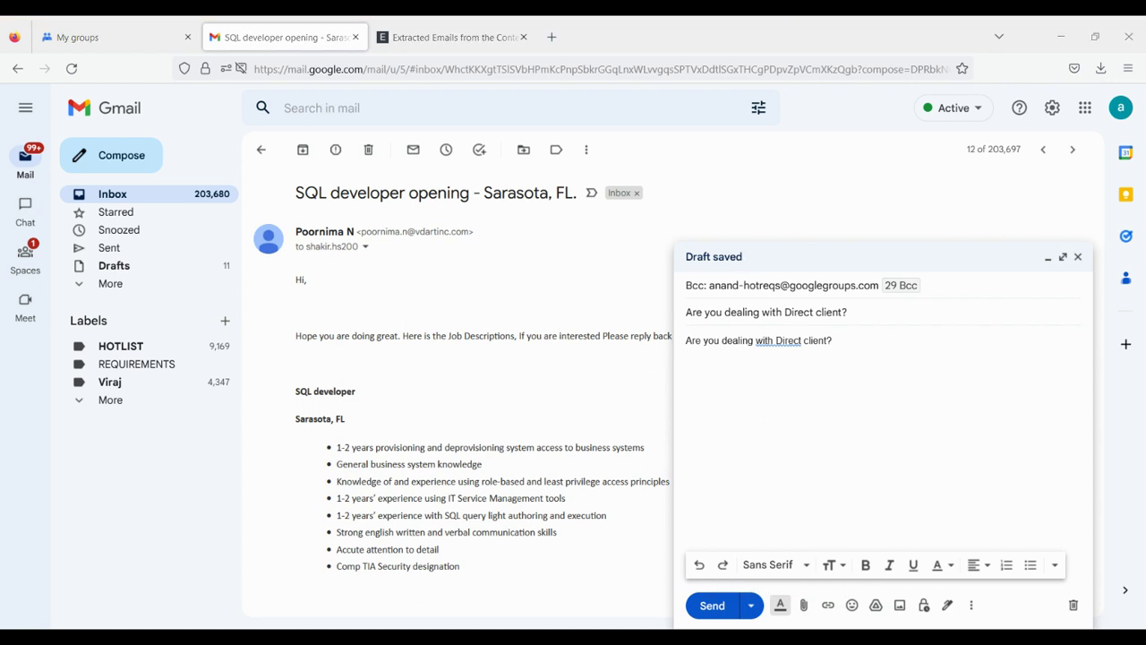
# Step: Send the message to the 29 Bcc groups, check Sent mail, and return to My groups
pyautogui.click(712, 607)
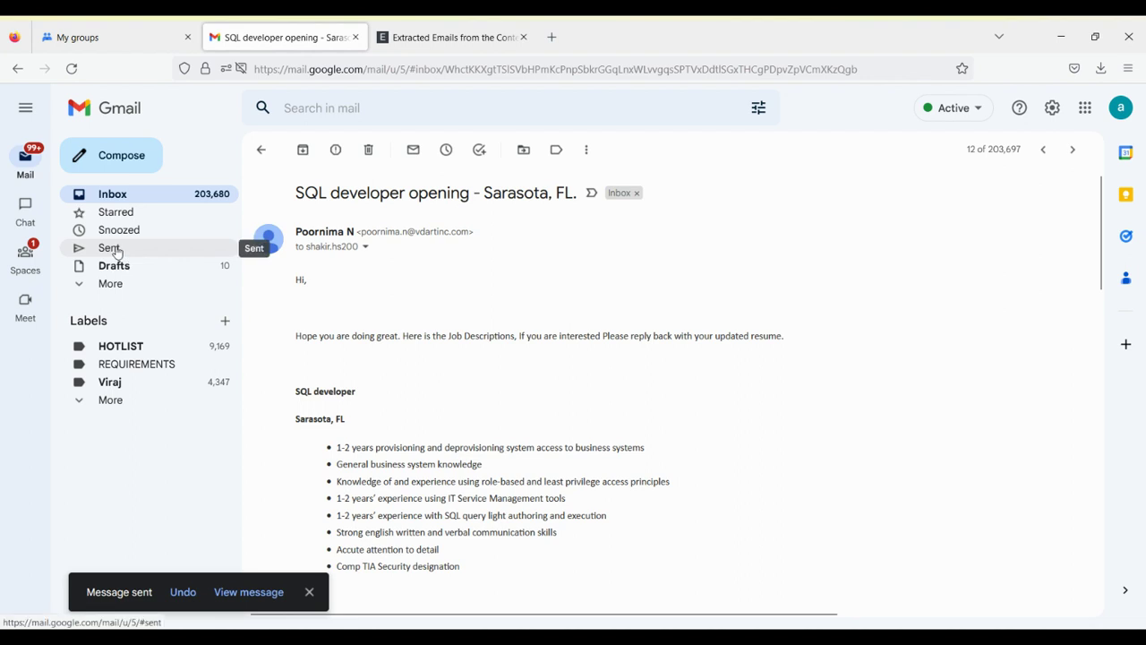
pyautogui.click(116, 250)
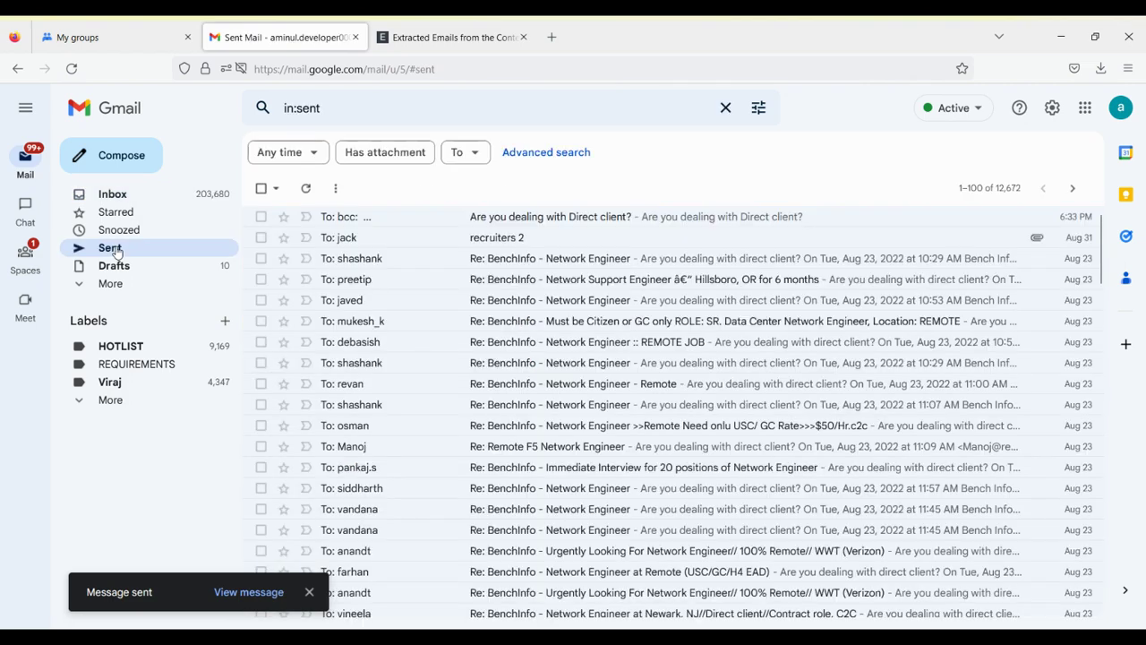
pyautogui.click(108, 27)
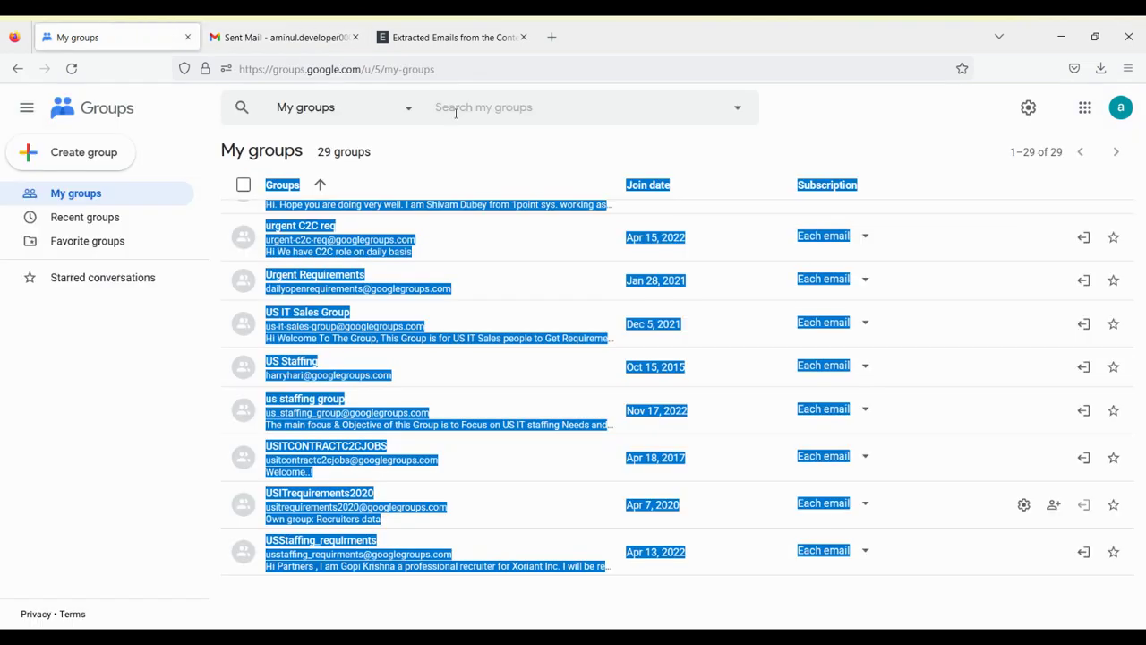
# Step: Confirm US IT Sales Group has 9036 members, then open C2Cpositionseveryday4 with 2105 members
pyautogui.click(493, 168)
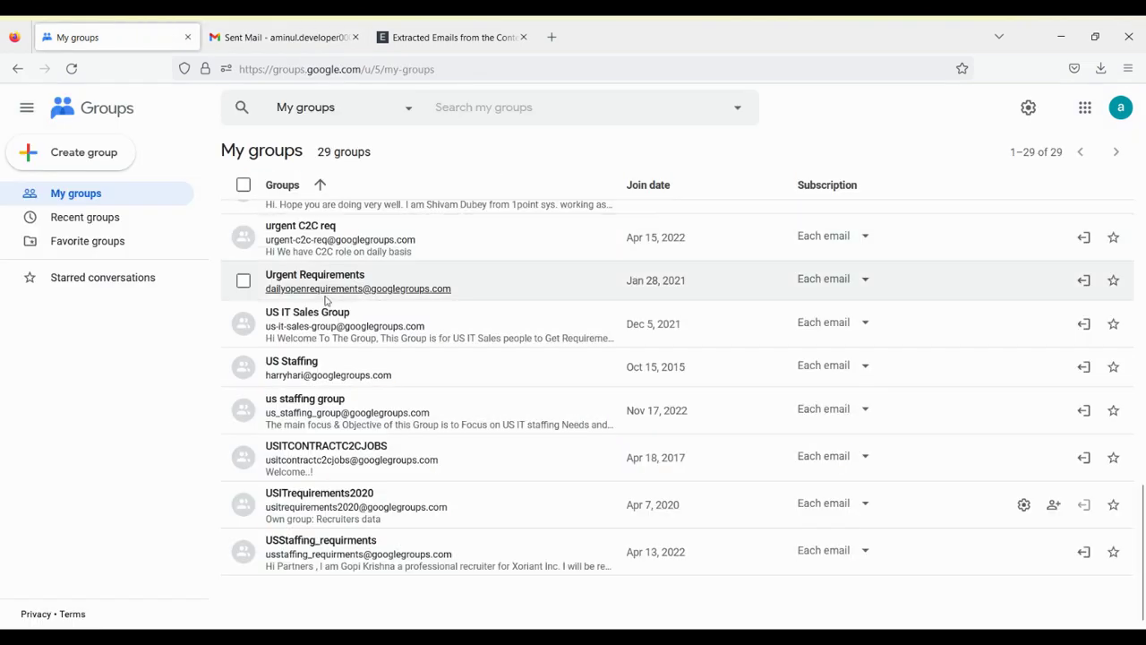
pyautogui.click(307, 315)
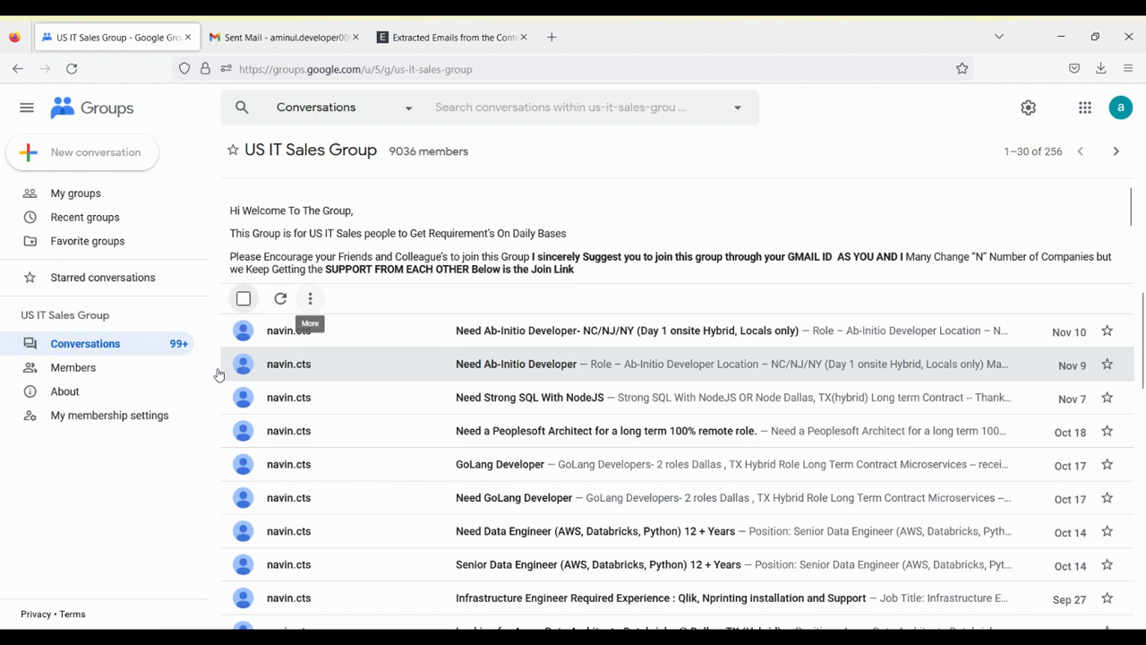
pyautogui.click(111, 379)
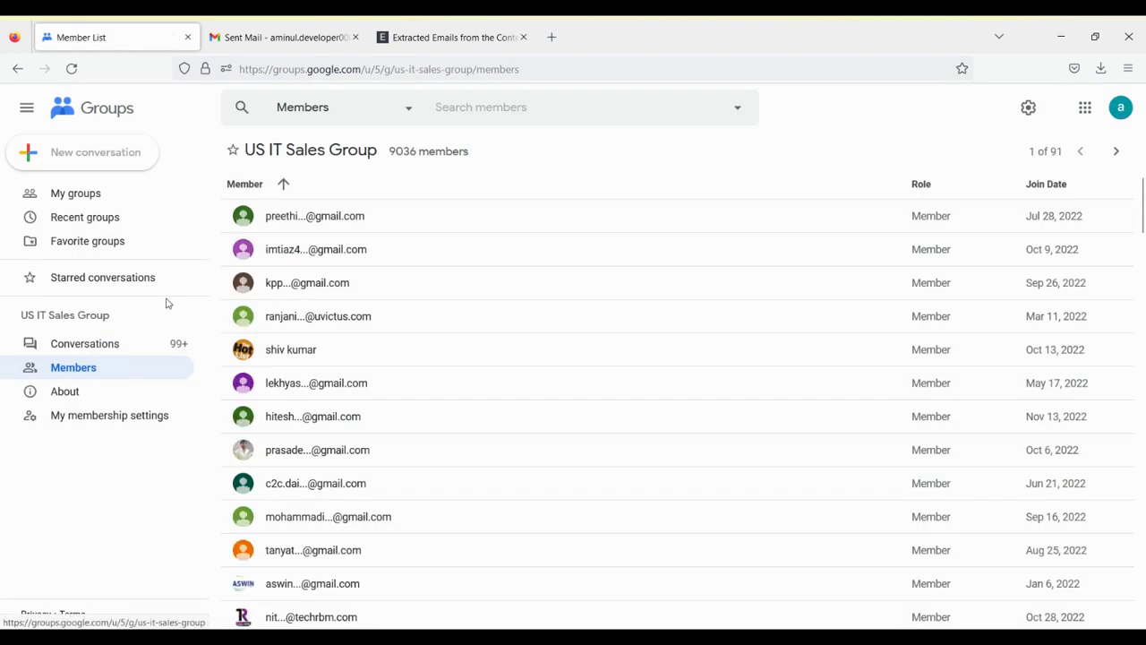
pyautogui.doubleClick(408, 152)
pyautogui.tripleClick(409, 153)
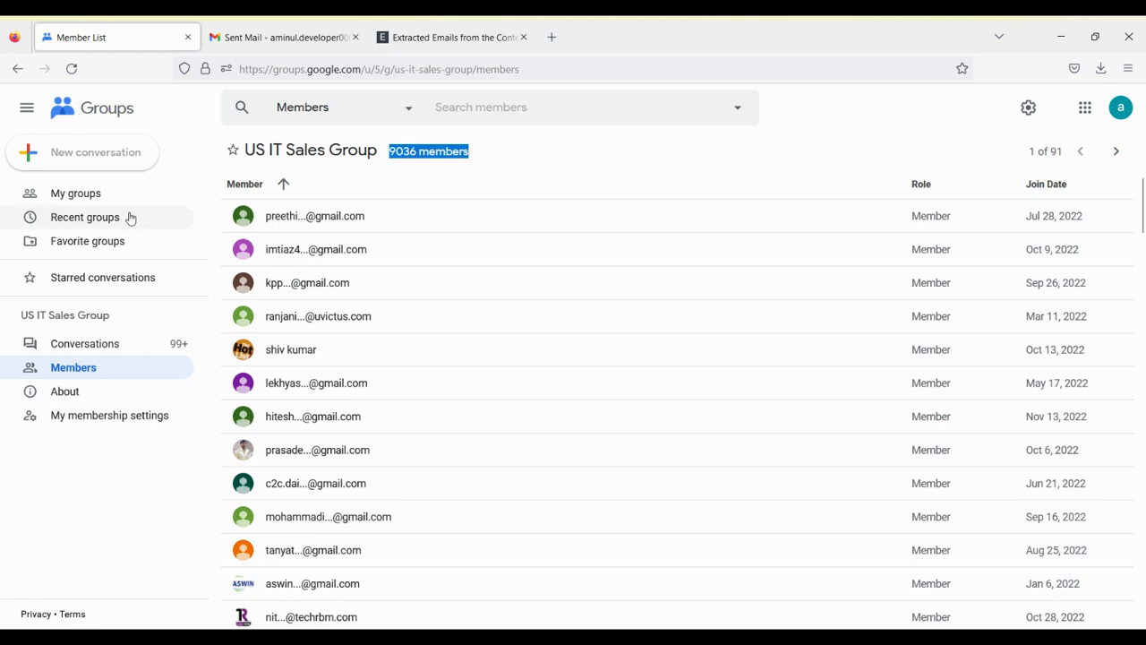
pyautogui.click(99, 202)
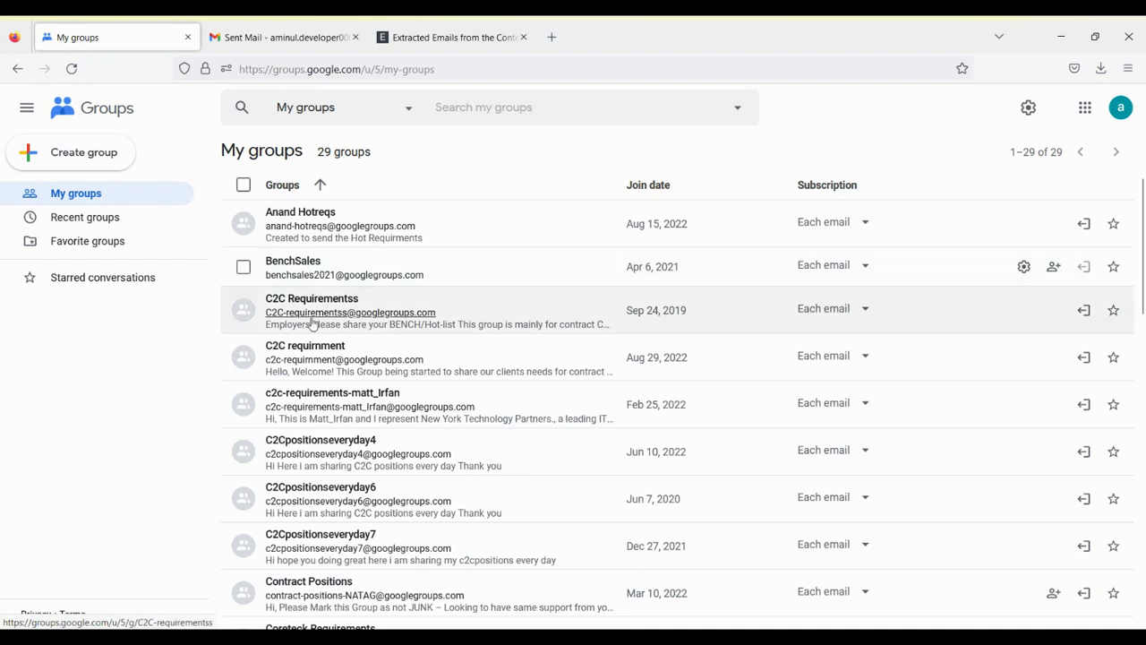
pyautogui.click(306, 440)
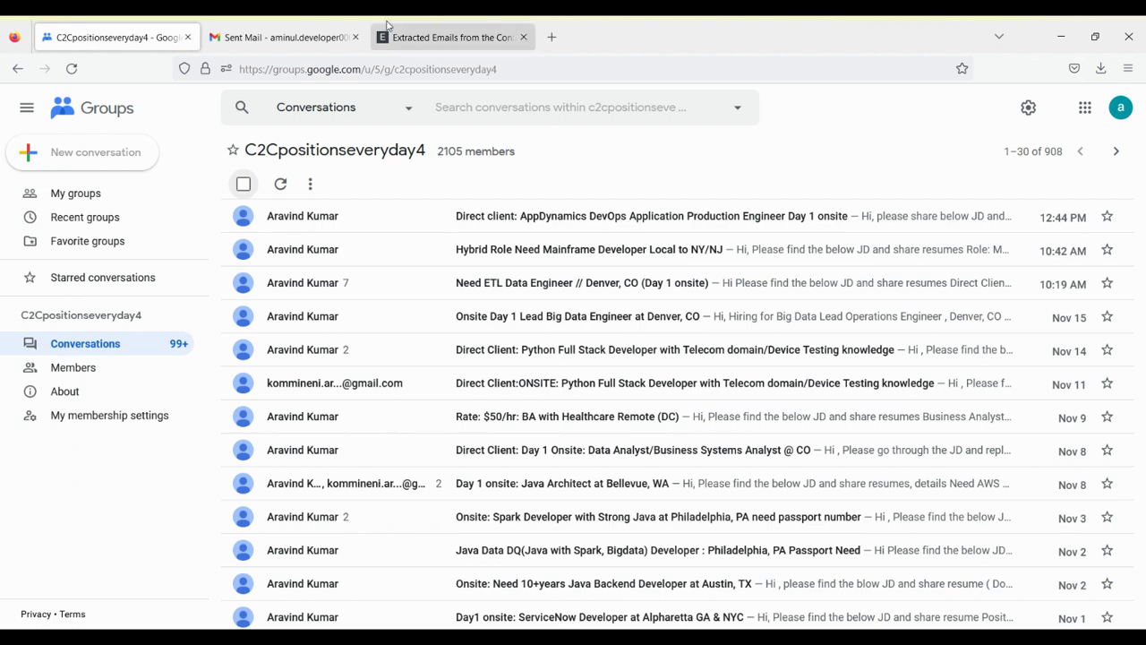
# Step: Read through the 'Hiring for Java developer role' email in the inbox, then return to the list
pyautogui.click(298, 34)
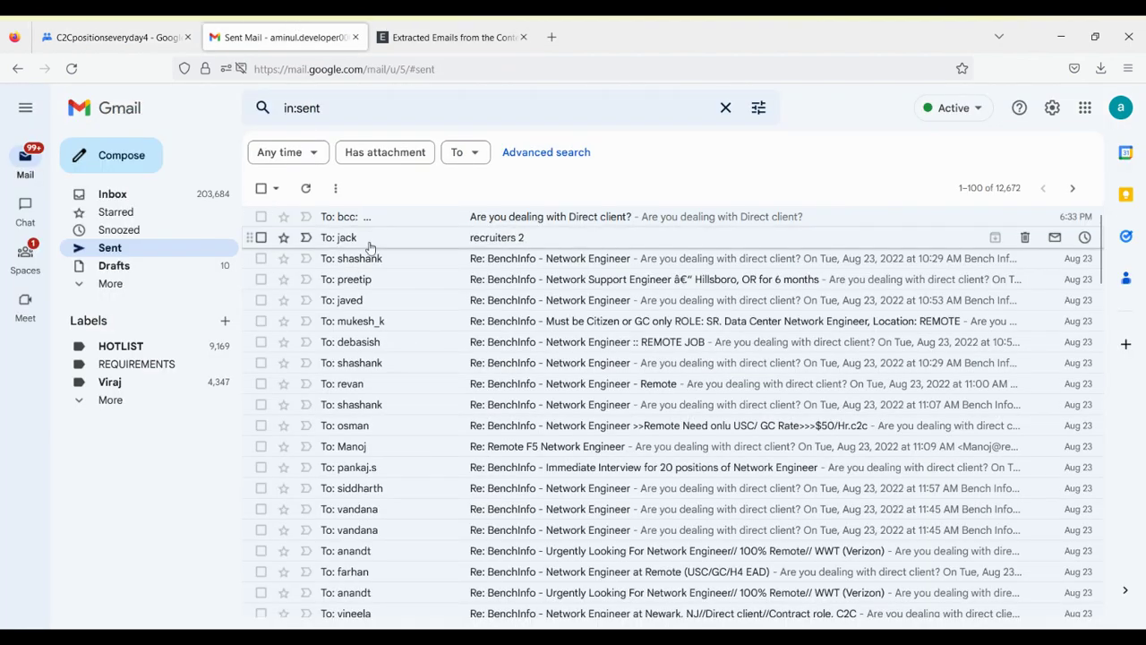
pyautogui.click(204, 203)
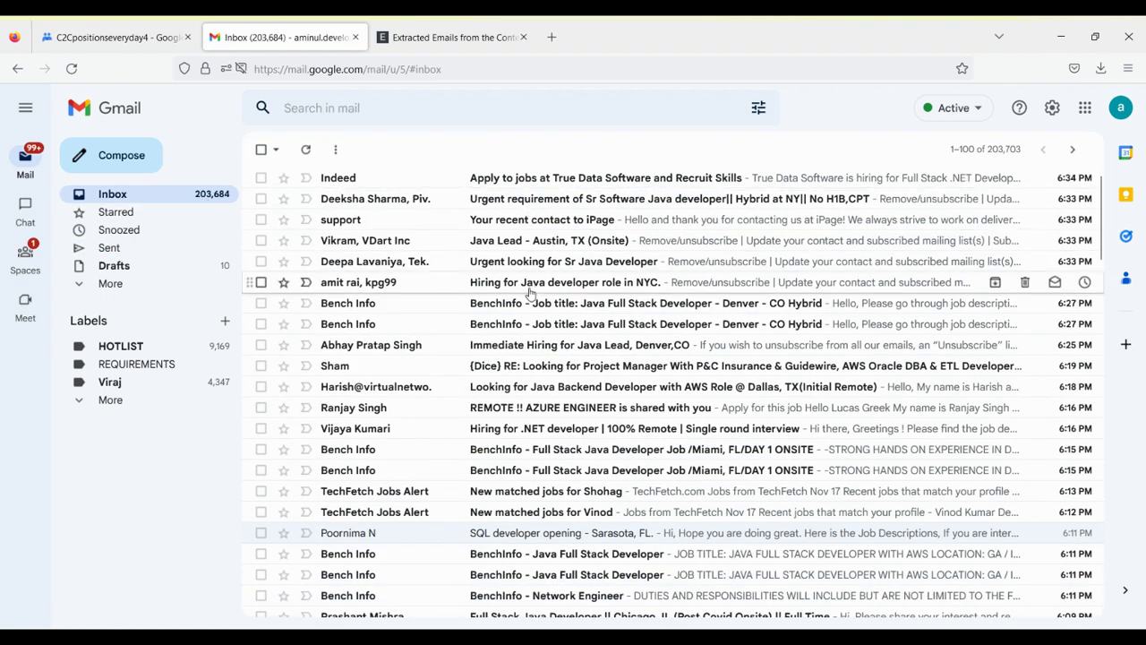
pyautogui.click(530, 285)
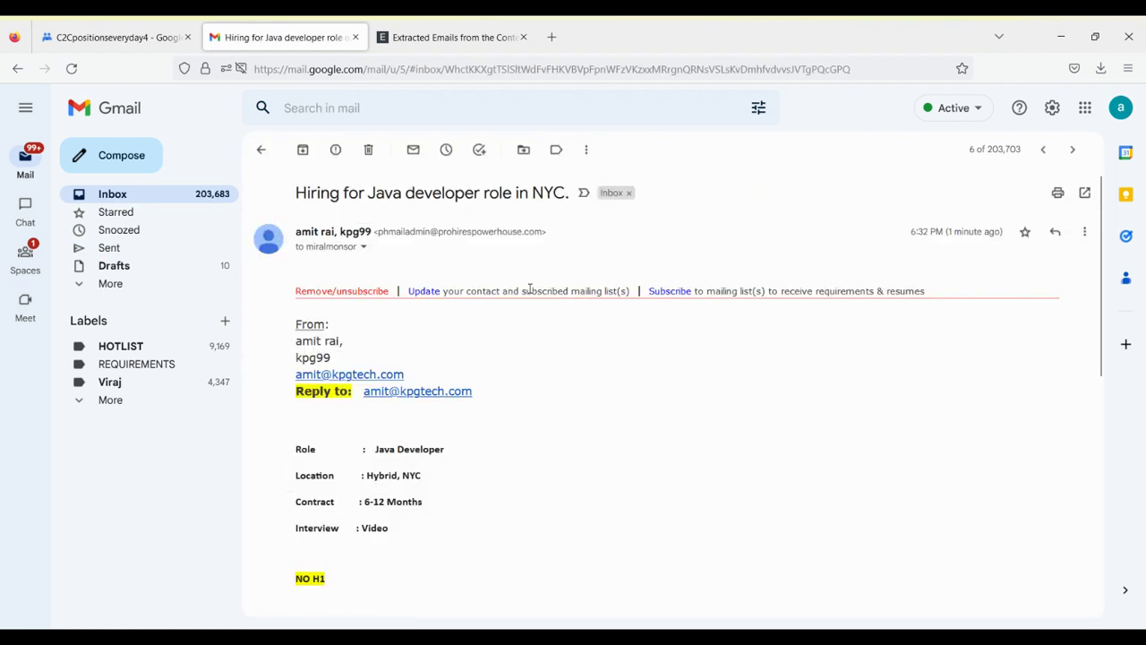
pyautogui.scroll(-3, 538, 323)
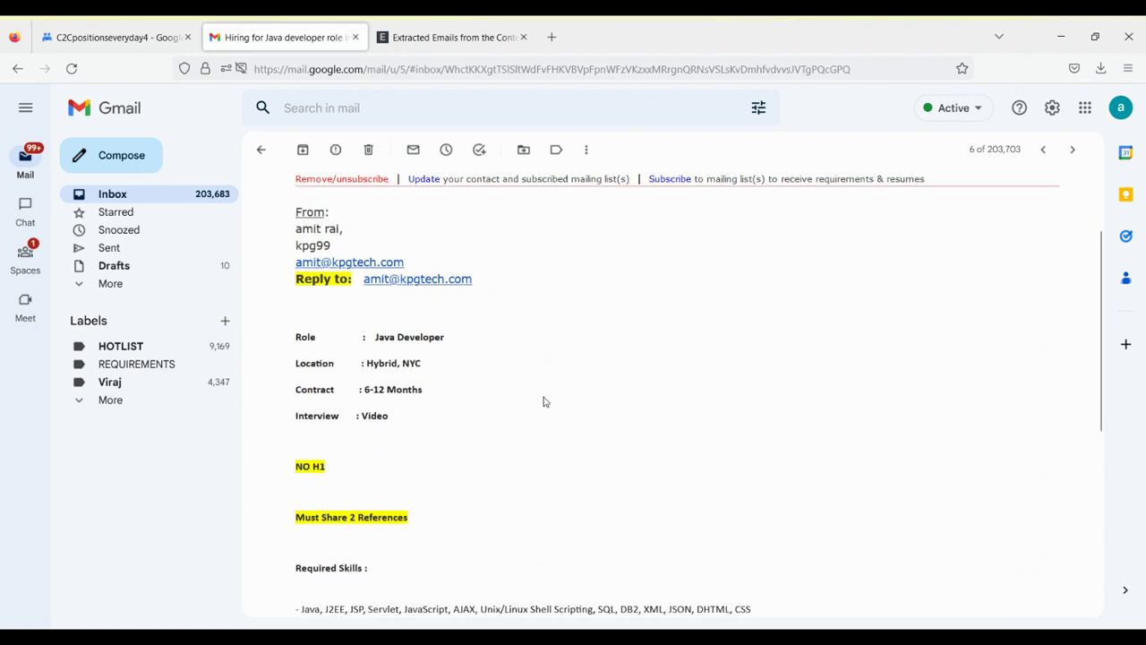
pyautogui.scroll(-8, 543, 402)
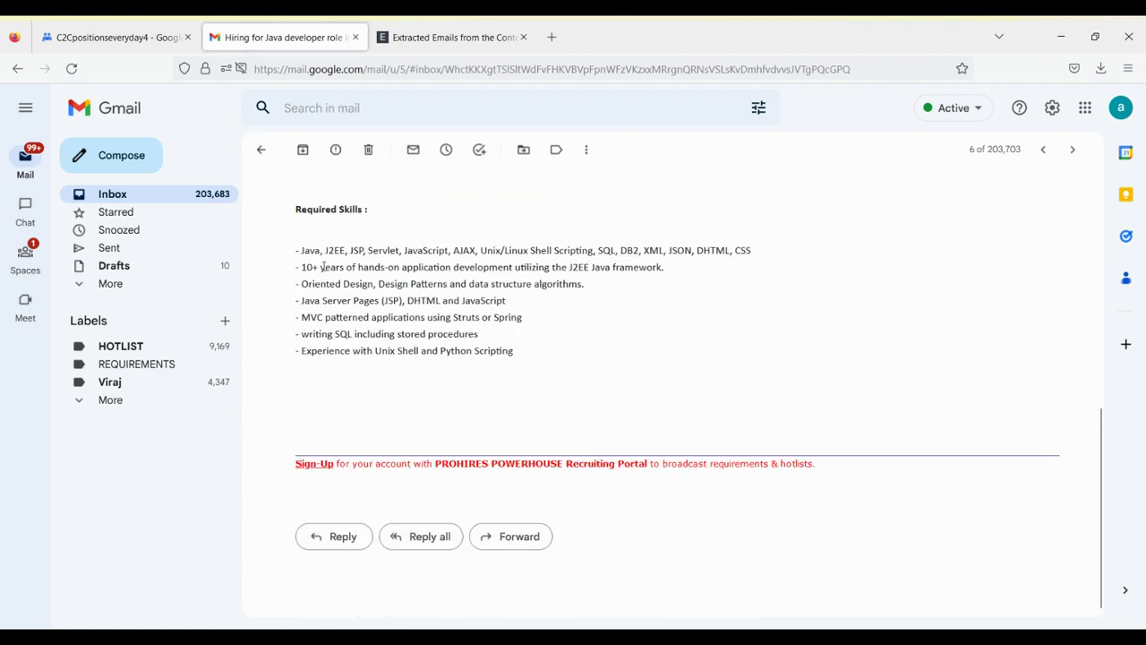
pyautogui.click(221, 195)
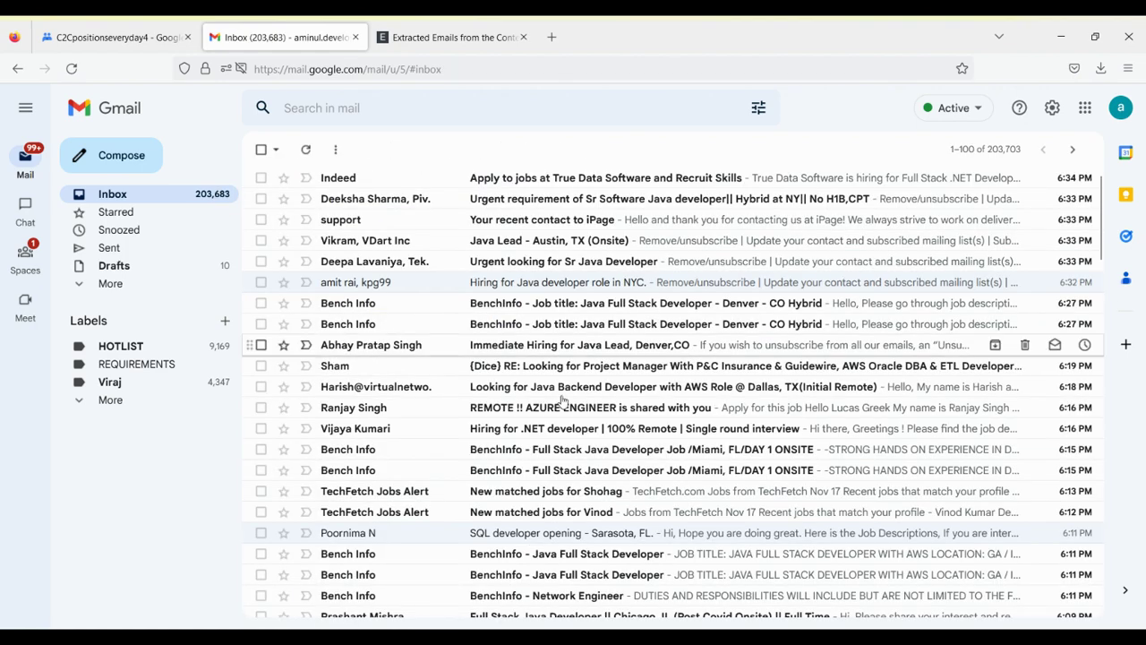
# Step: Search the mailbox for 'googlegroup' to list the group emails
pyautogui.click(566, 107)
pyautogui.write('go')
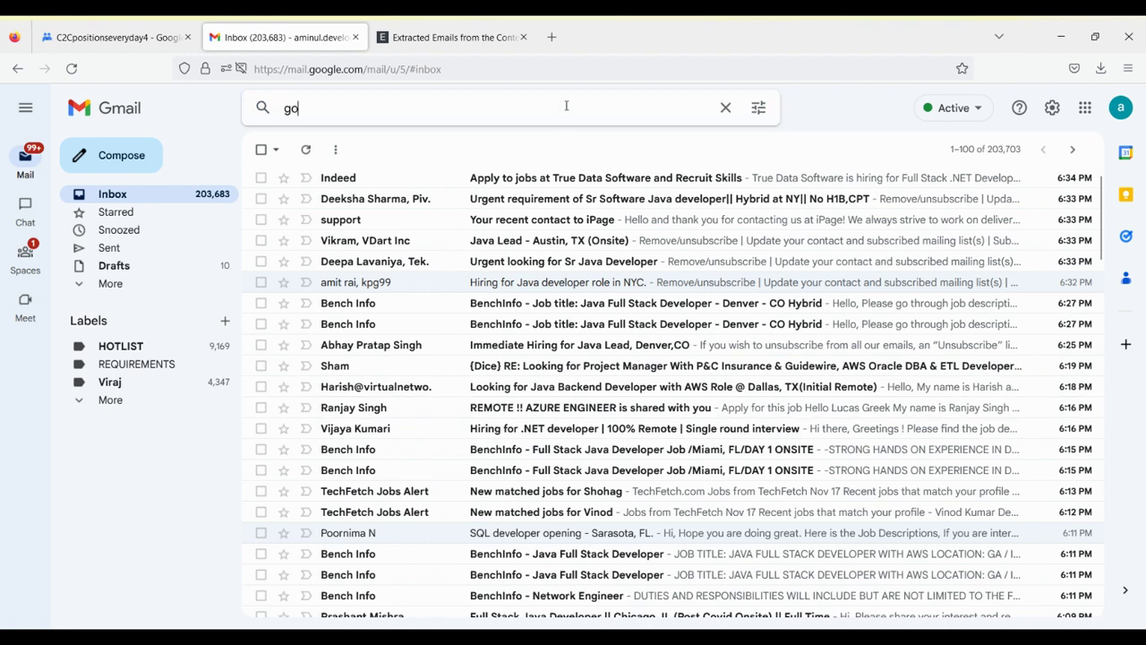
pyautogui.write('oglegroup')
pyautogui.press('Return')
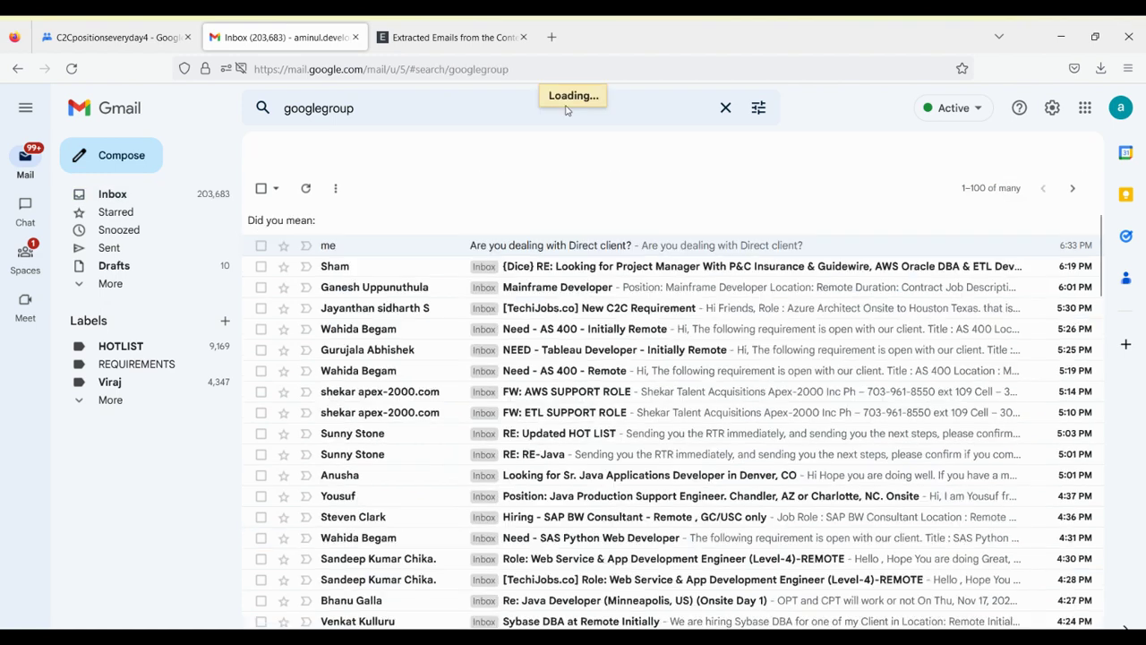
# Step: Open 'Need - AS 400 - Initially Remote' and highlight its unsubscribe footer and sender's signature
pyautogui.click(567, 329)
pyautogui.scroll(-5, 566, 332)
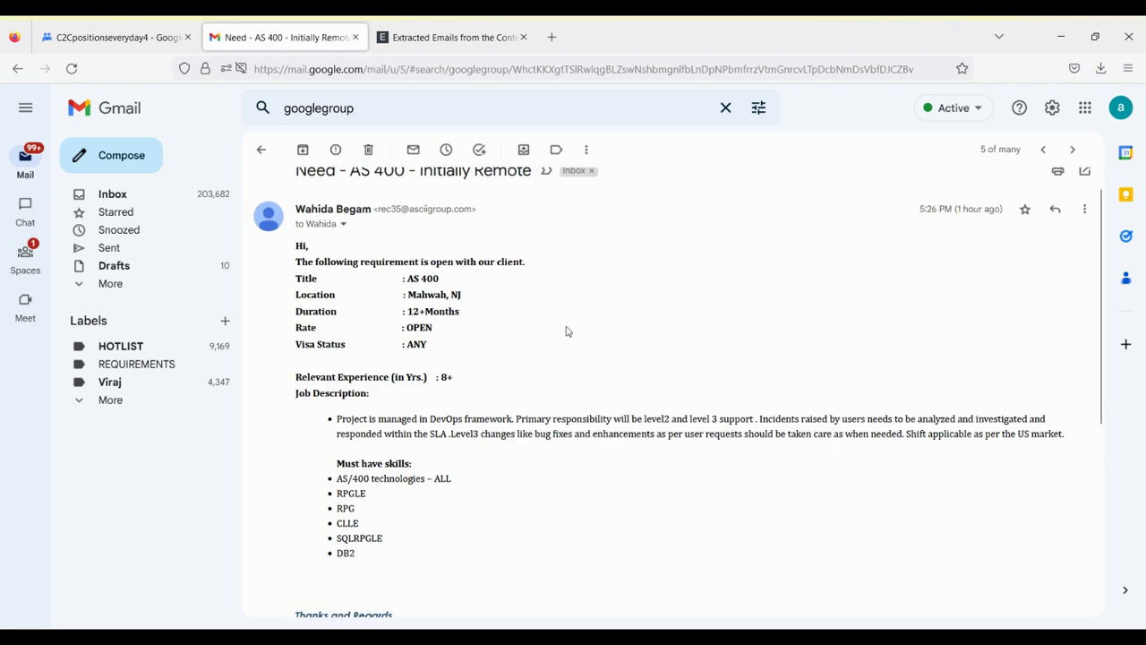
pyautogui.scroll(1, 566, 331)
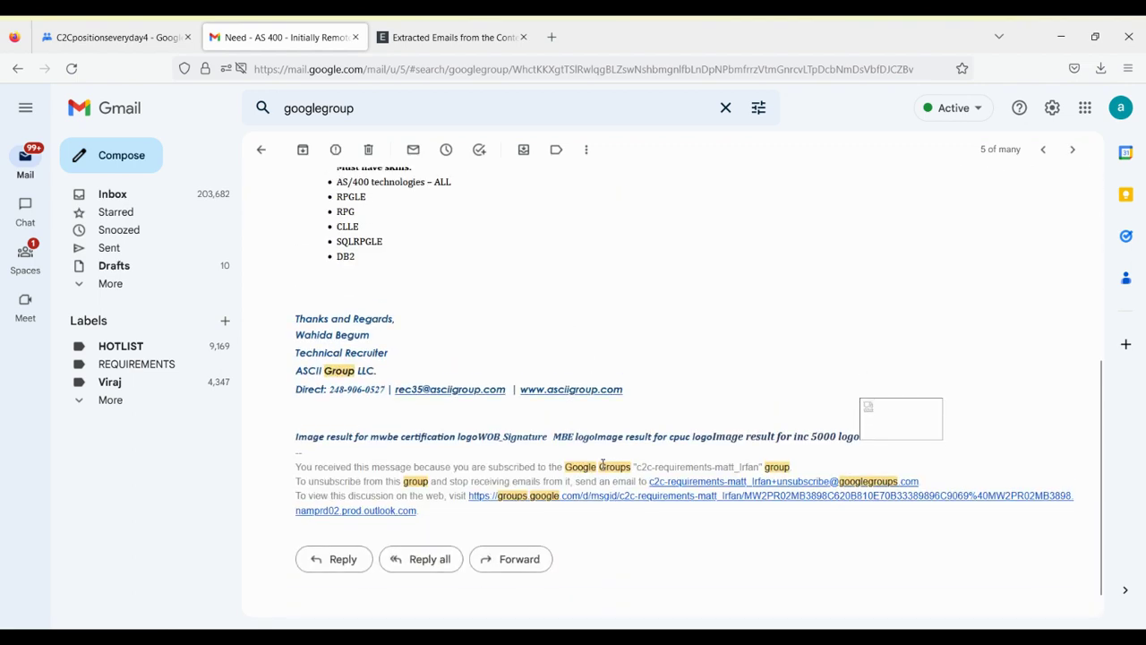
pyautogui.moveTo(510, 481); pyautogui.dragTo(576, 528)
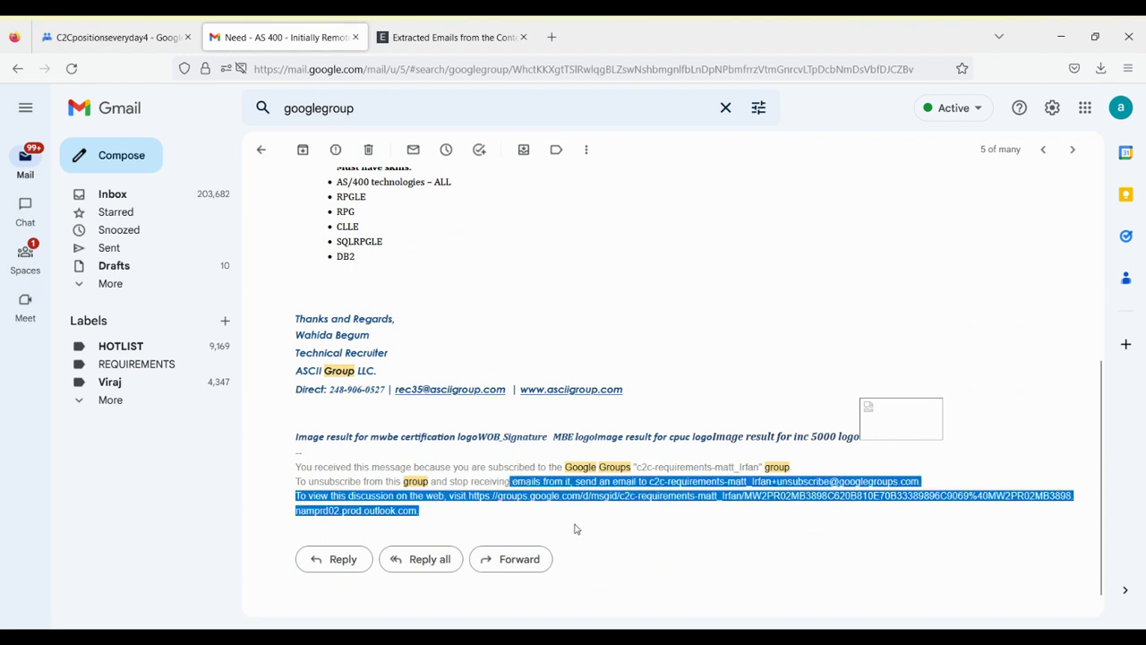
pyautogui.click(576, 529)
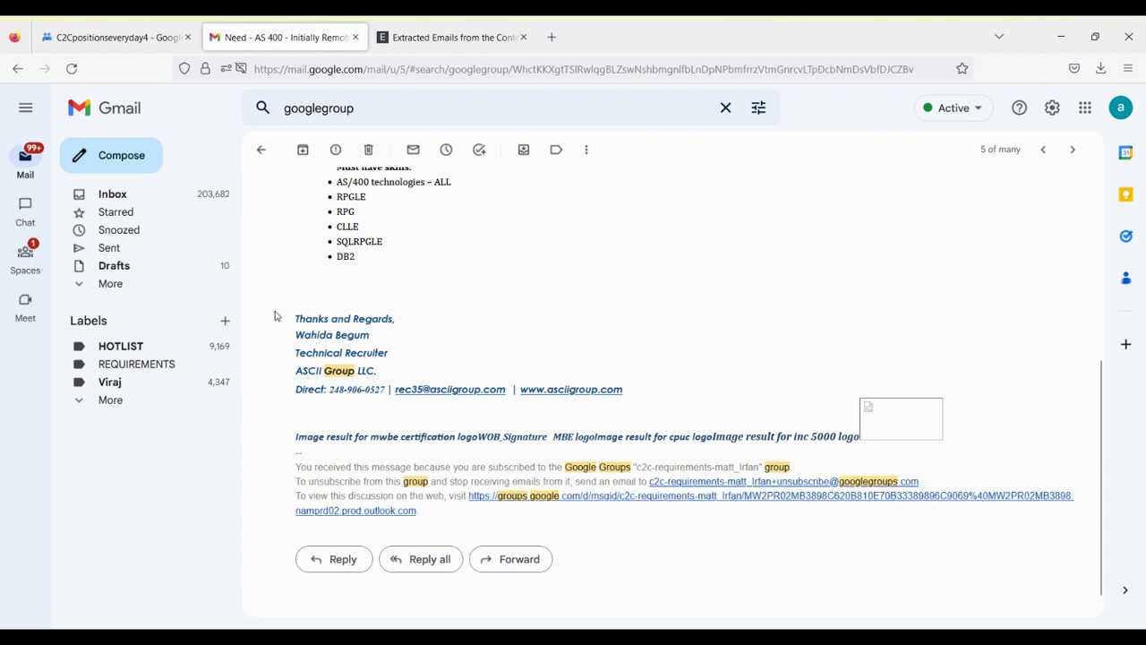
pyautogui.moveTo(298, 318)
pyautogui.mouseDown()
pyautogui.moveTo(580, 353)
pyautogui.moveTo(648, 392)
pyautogui.mouseUp()
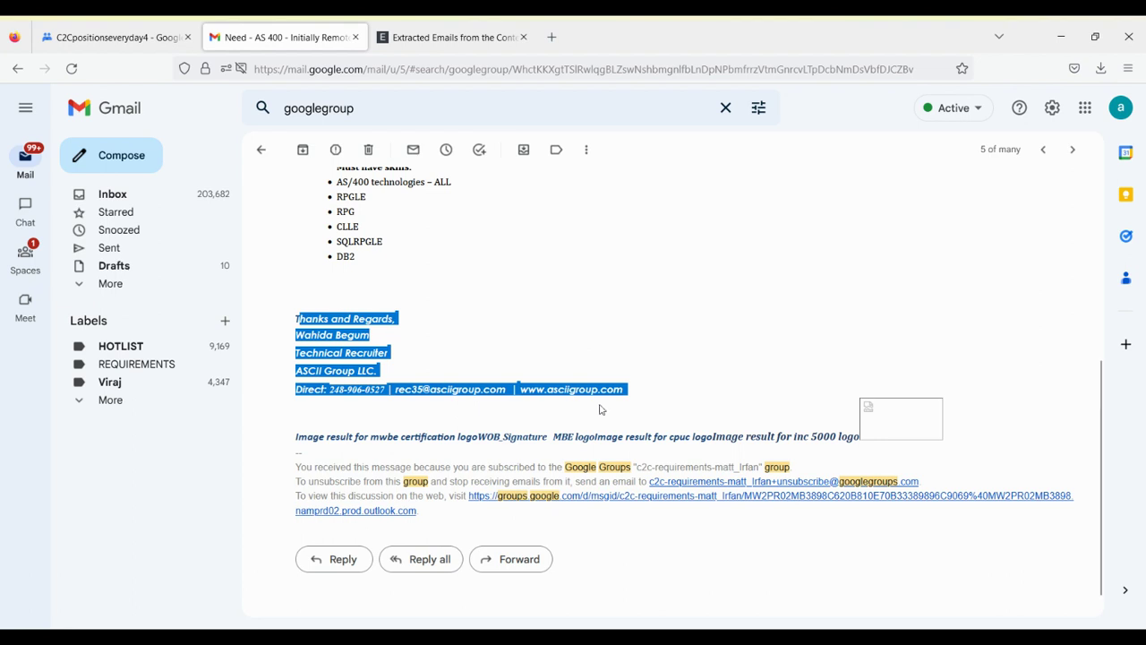
pyautogui.tripleClick(370, 465)
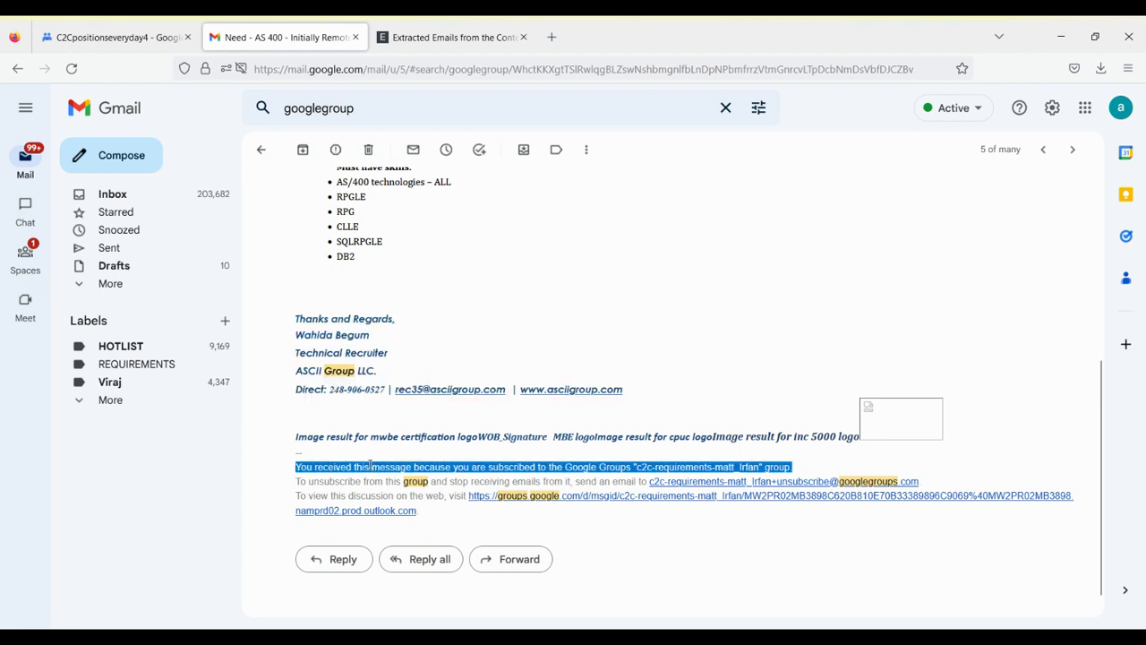
pyautogui.hotkey('shift', 'Down')
pyautogui.hotkey('shift', 'Down')
pyautogui.hotkey('shift', 'Down')
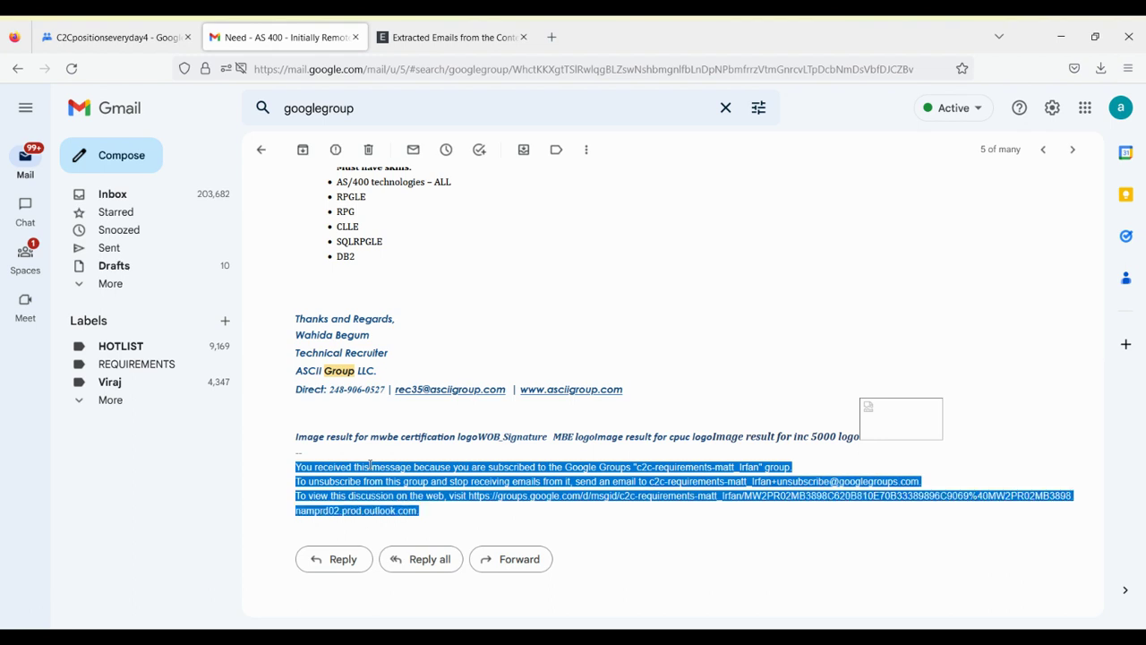
pyautogui.click(370, 466)
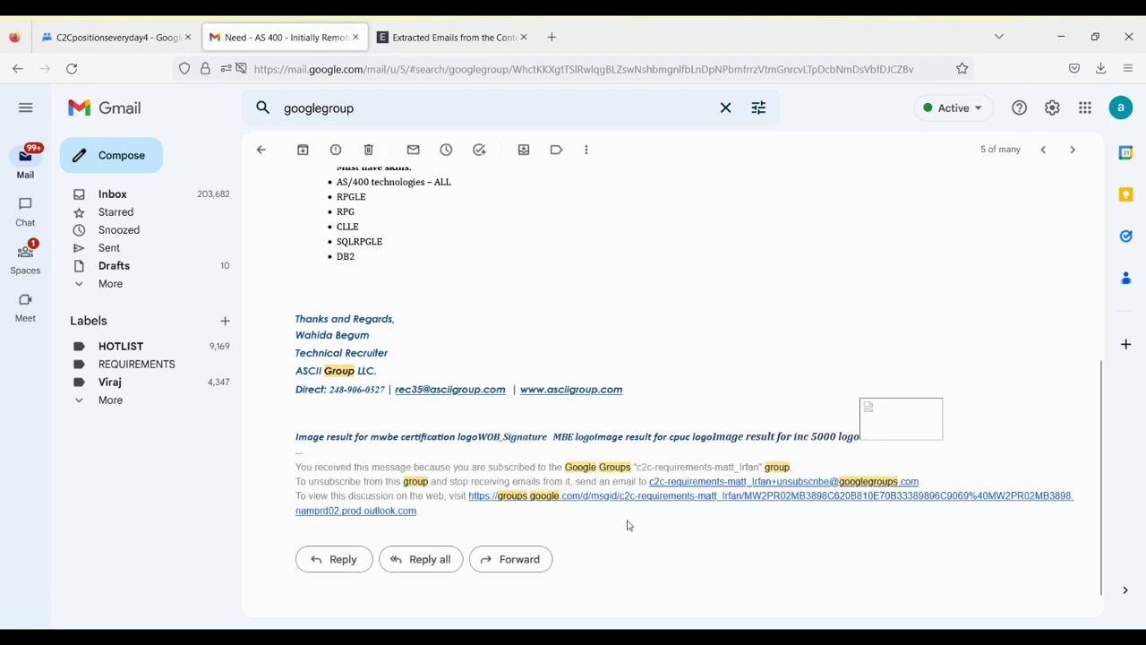